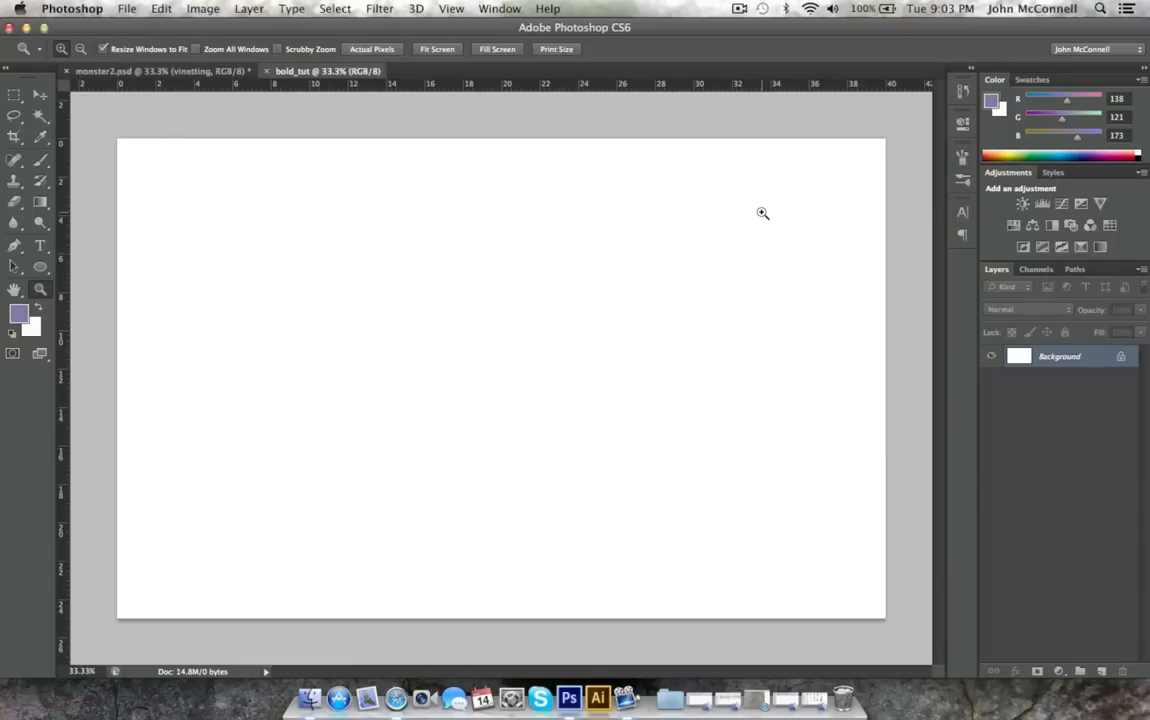
Convert the Background into a regular layer with default settings and add an empty layer above it.
double_click(1051, 360)
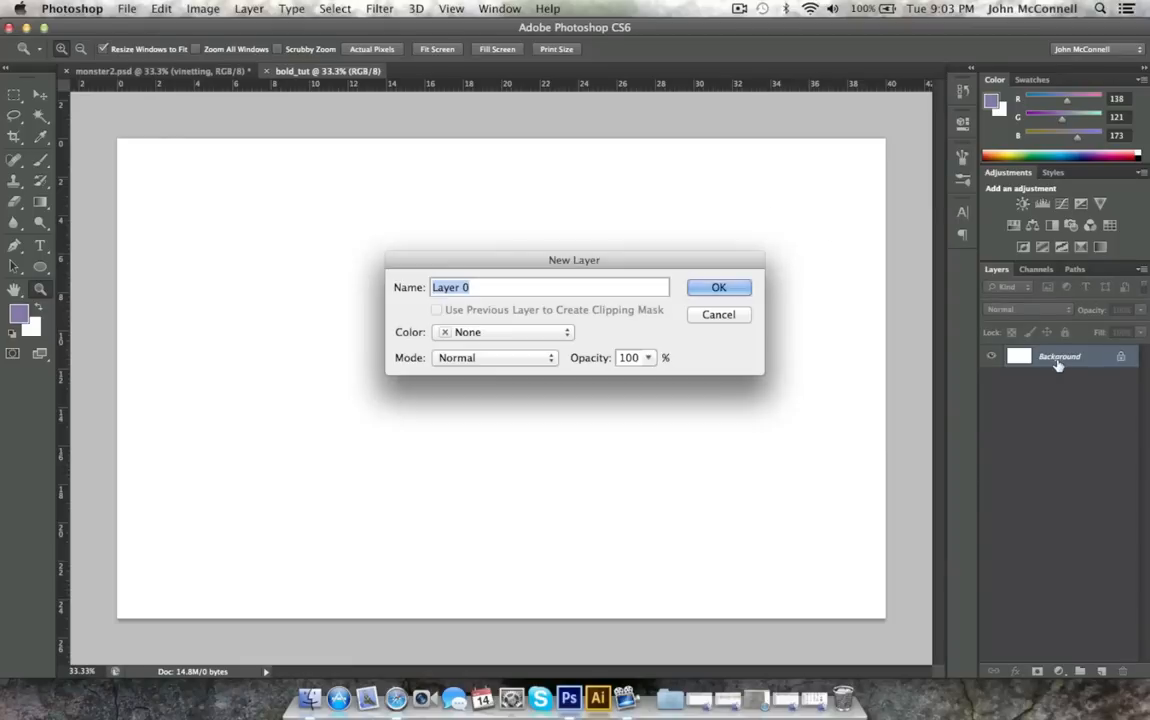
click(719, 288)
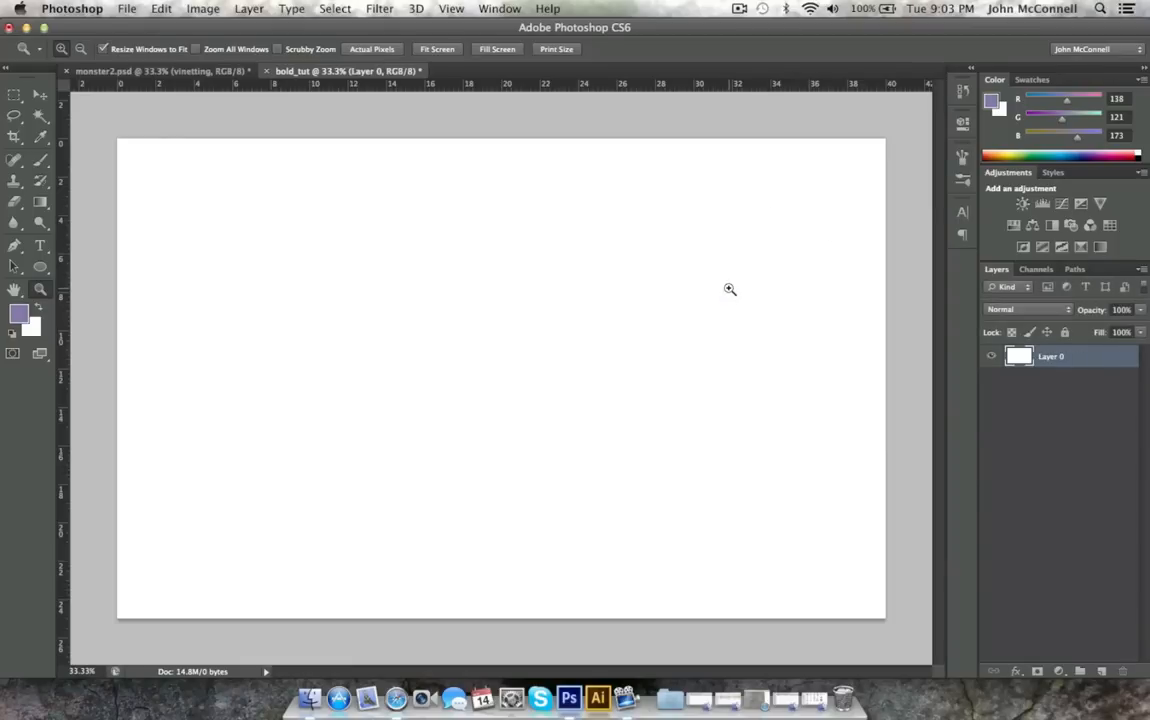
click(1103, 672)
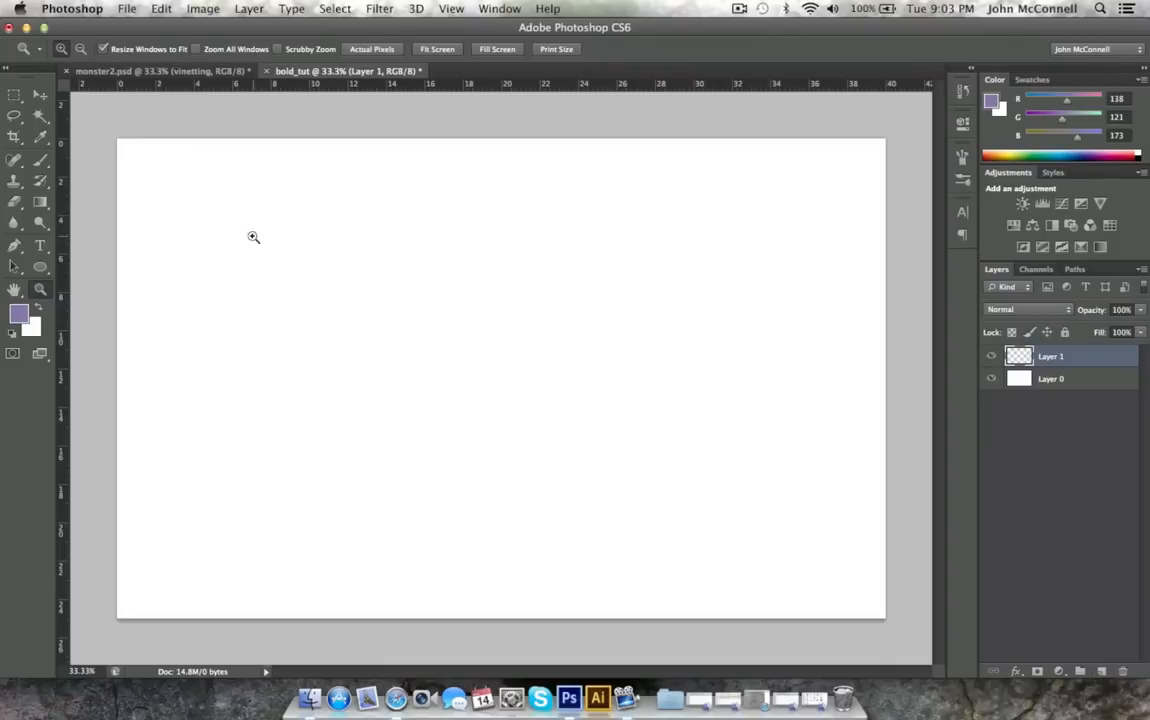
Place a vertical and a horizontal ruler guide that cross at the centre of the canvas.
click(40, 268)
click(101, 295)
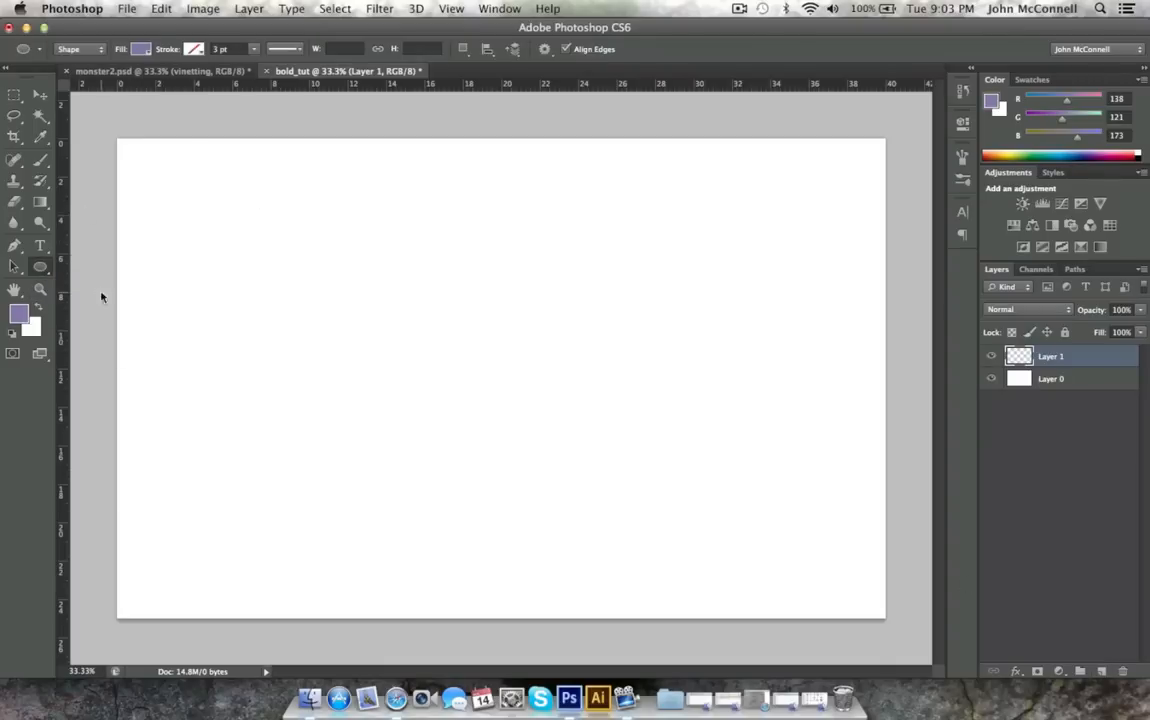
drag(62, 210, 499, 273)
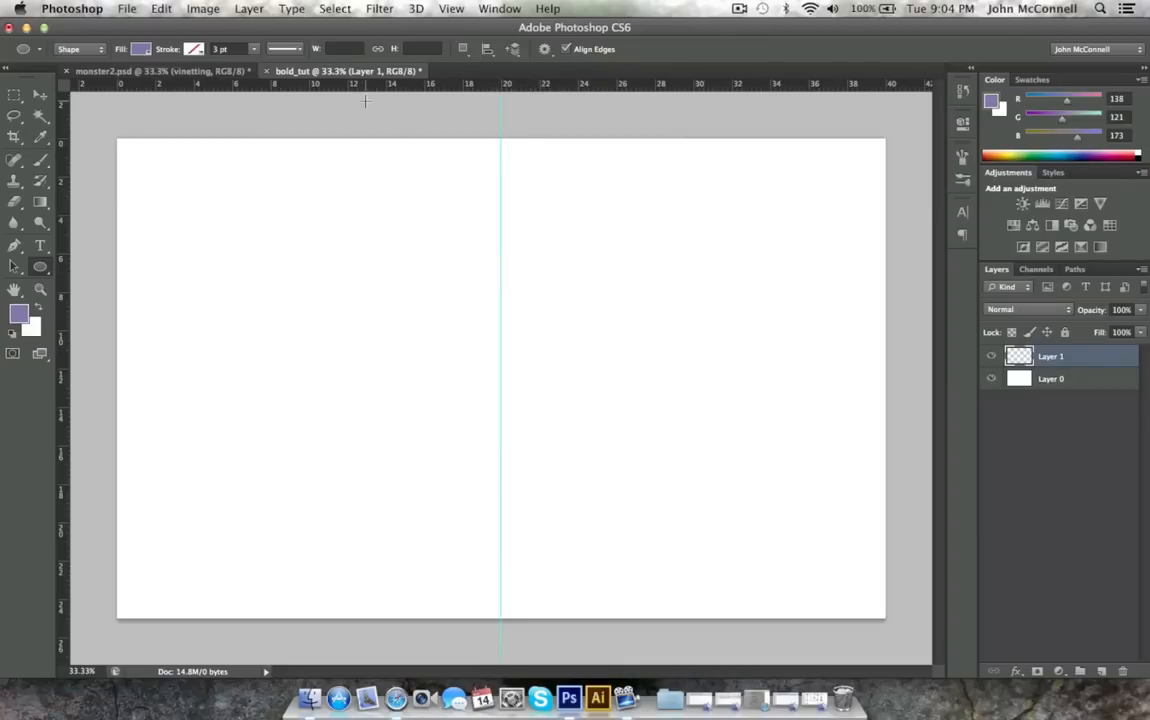
drag(366, 95, 403, 378)
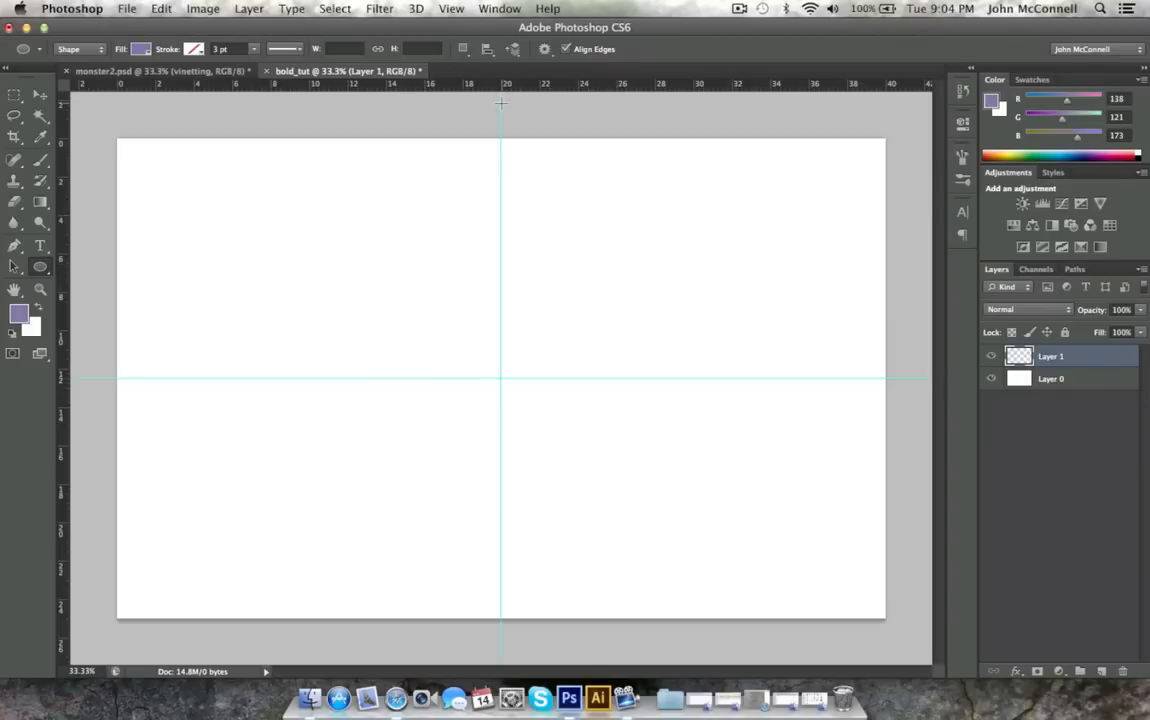
click(38, 93)
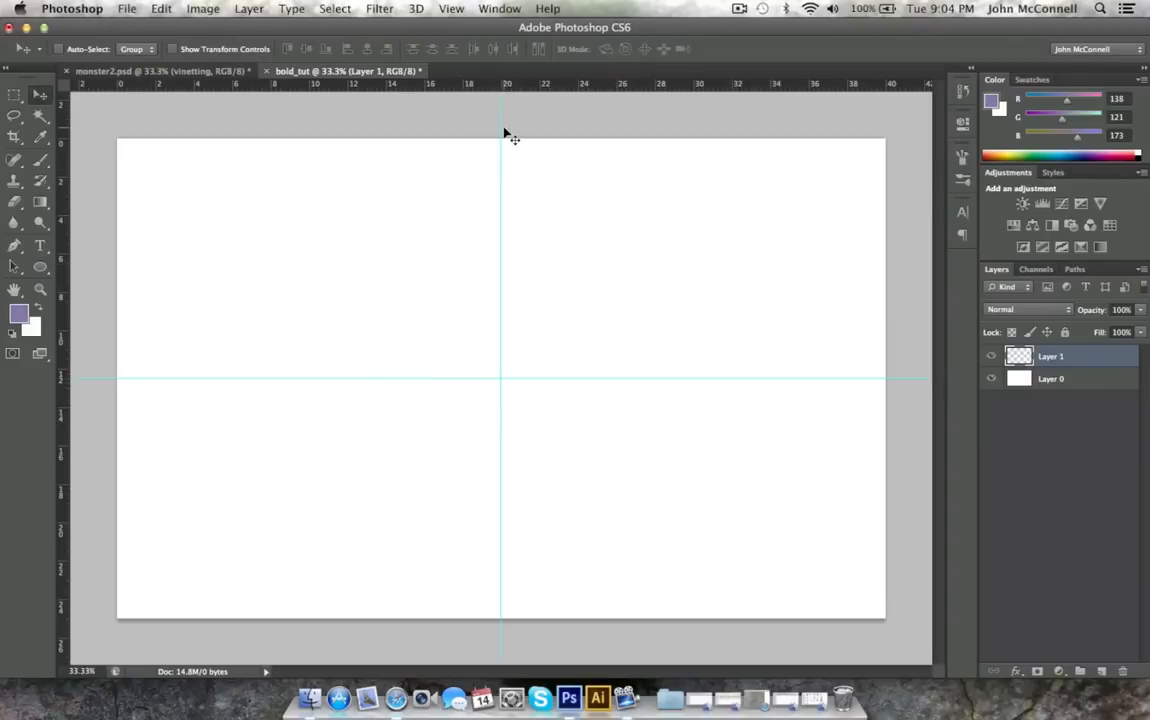
mouse_move(500, 127)
mouse_down()
mouse_move(570, 133)
mouse_move(500, 136)
mouse_up()
Draw a circle about 1614 px across, centred on the guide intersection, and fill it with black.
click(40, 266)
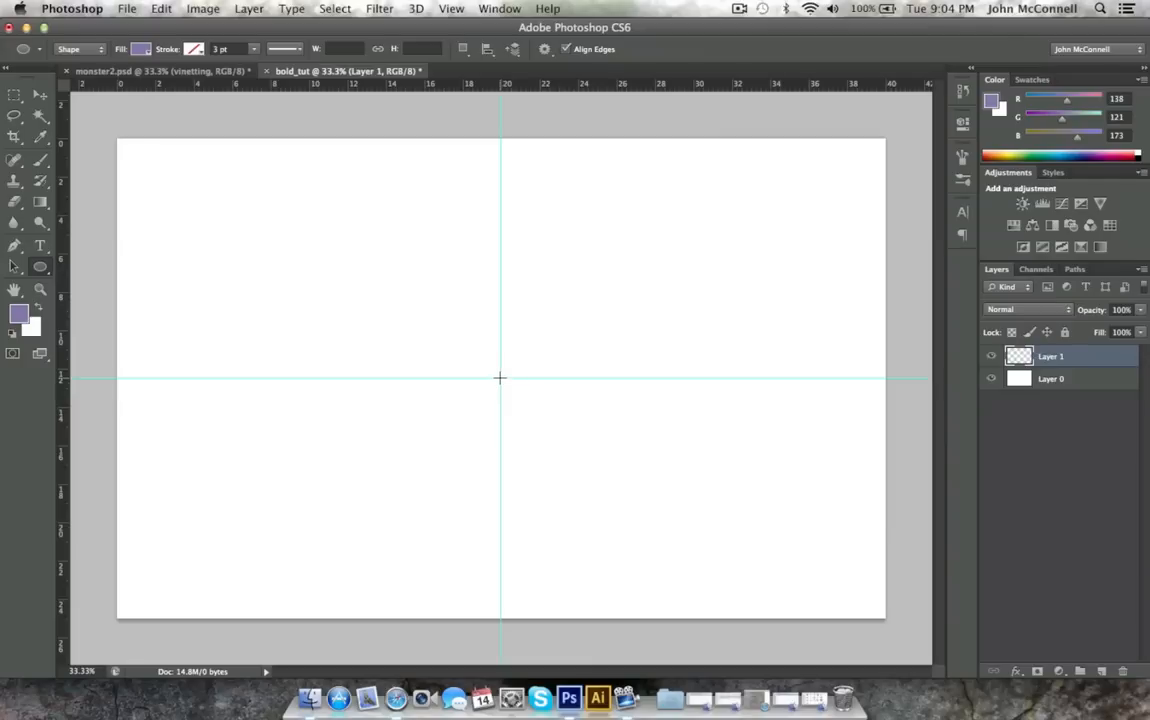
drag(500, 378, 776, 596)
key(alt)
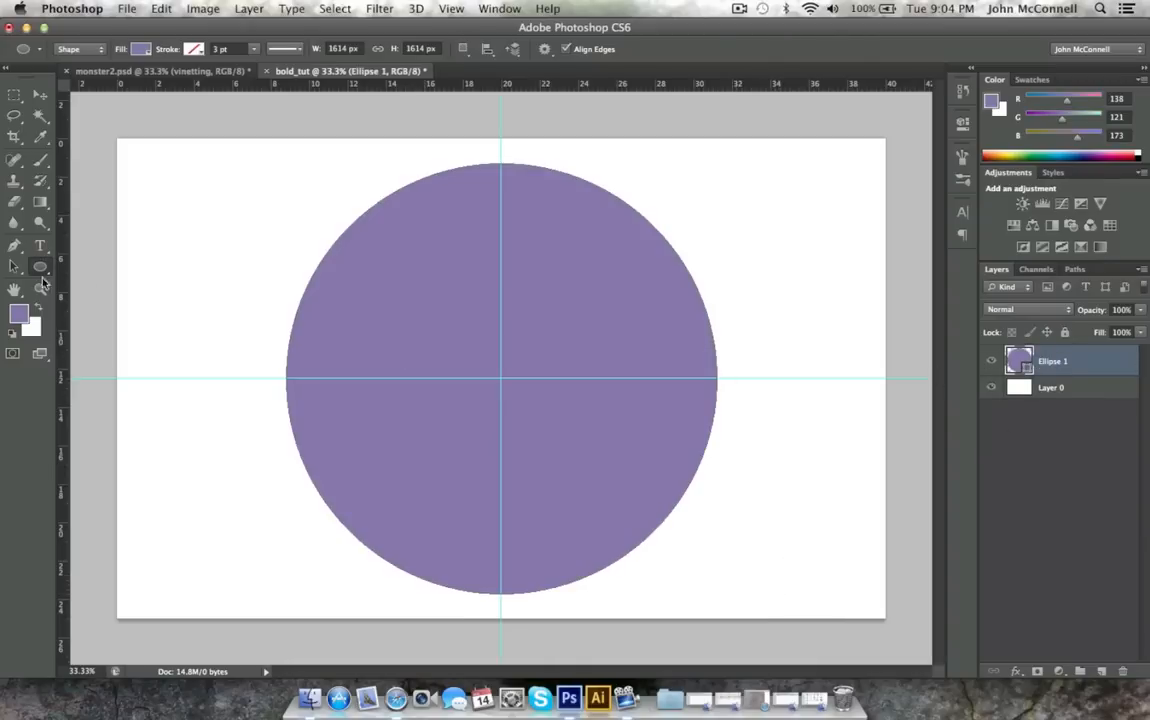
click(138, 50)
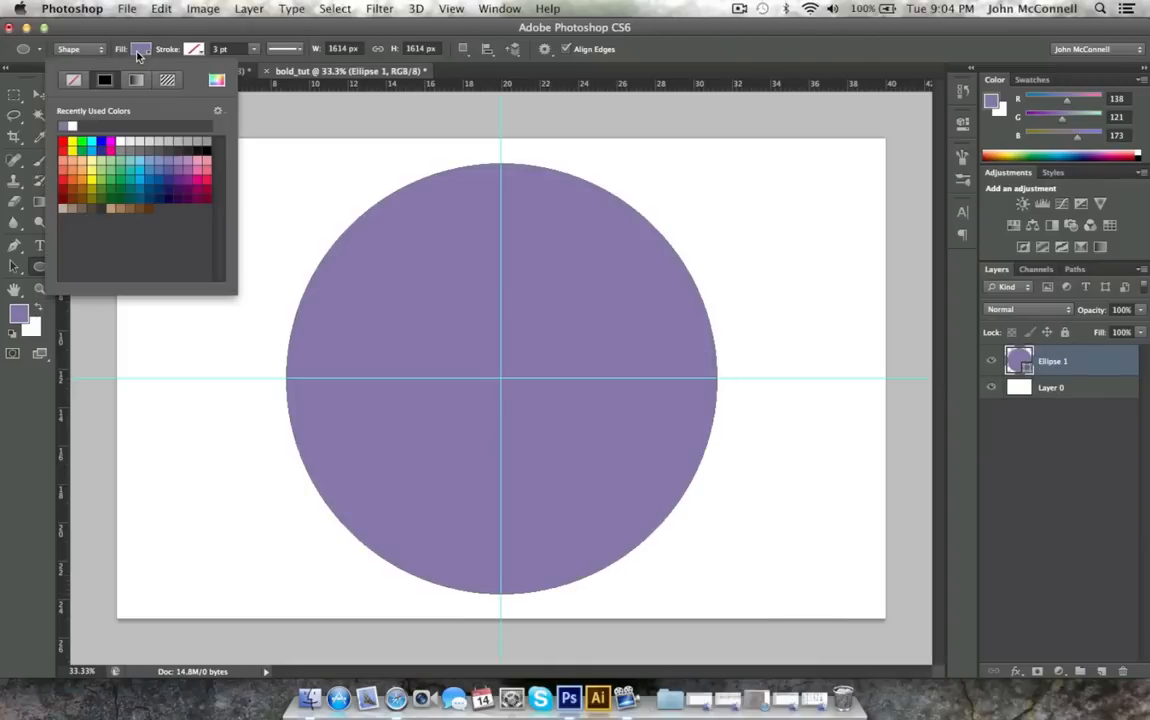
click(210, 147)
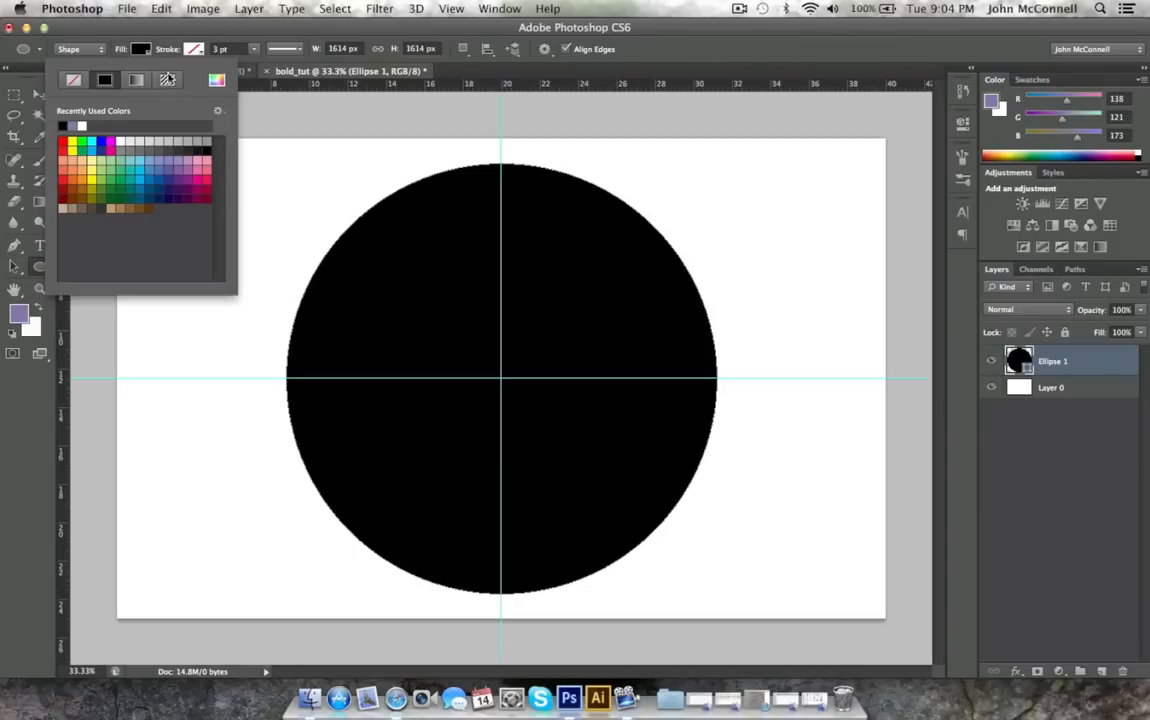
Rename the black circle's layer as "outside circle".
click(1040, 368)
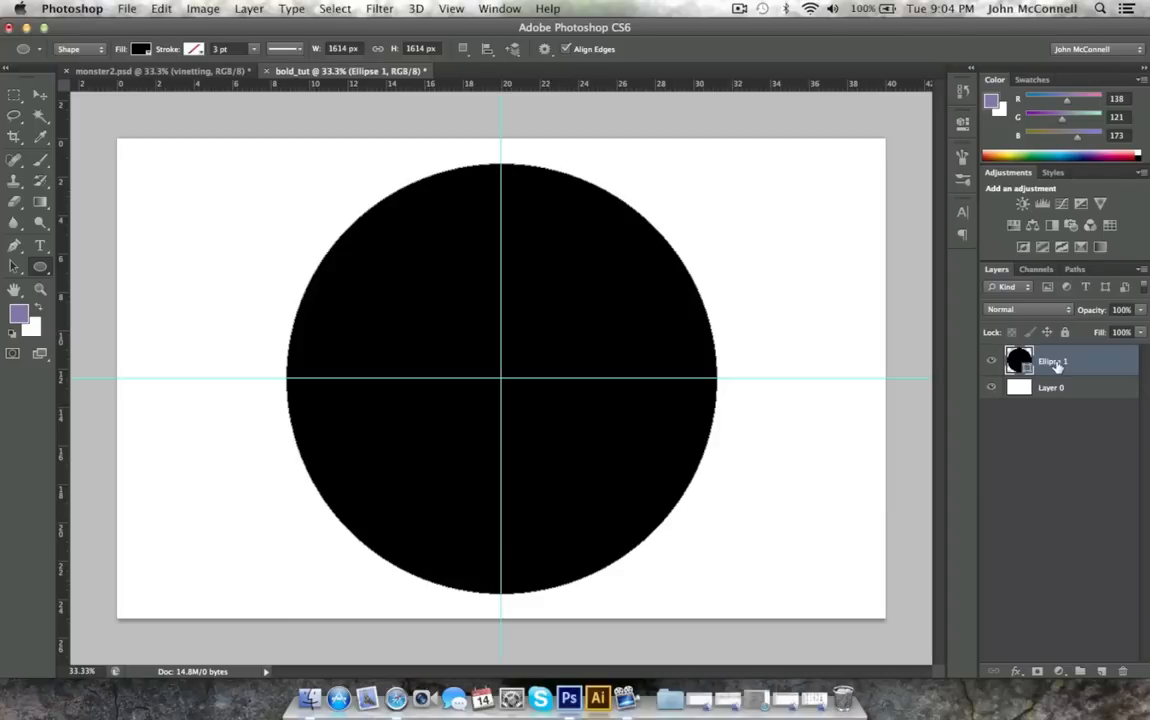
double_click(1056, 362)
text(outside circle)
key(Return)
Add a Drop Shadow to the outside circle layer with 28% spread and a size of 136 px.
double_click(1114, 366)
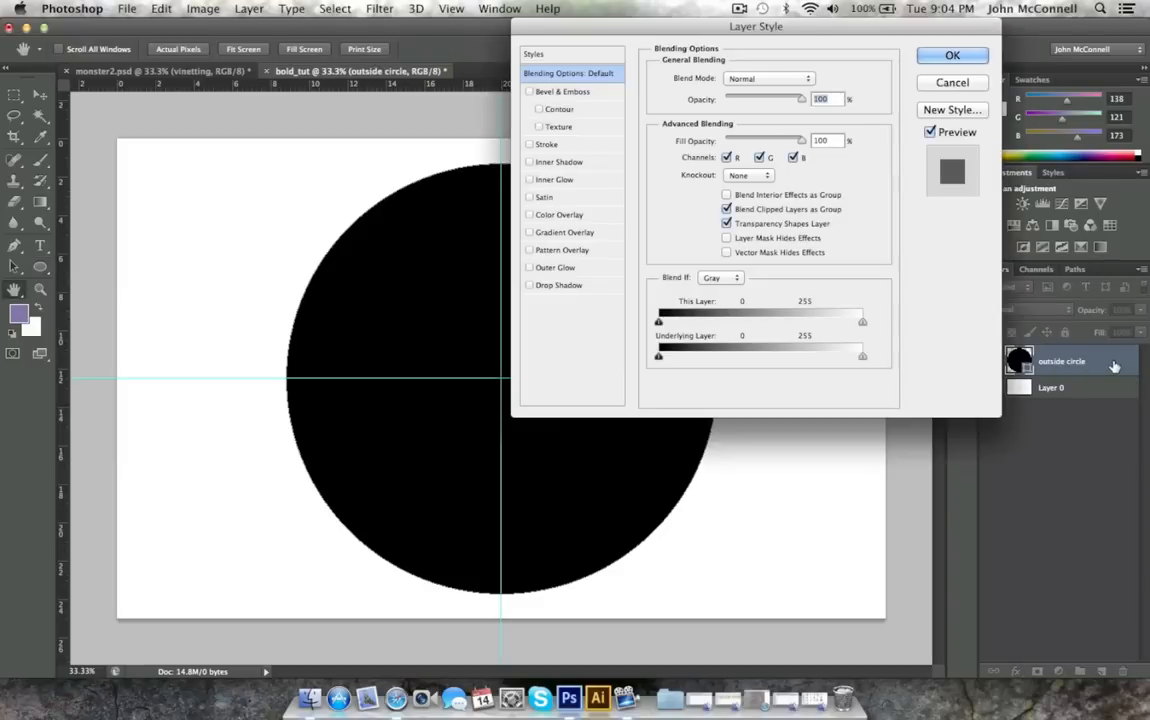
click(540, 285)
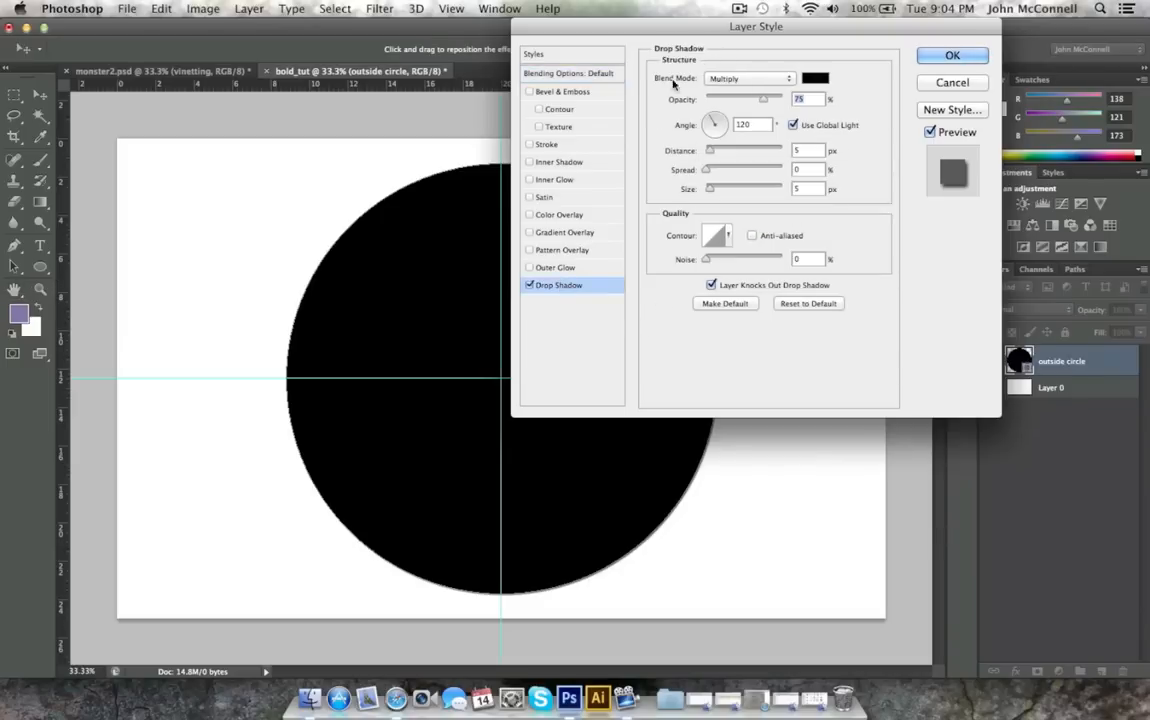
drag(650, 27, 157, 34)
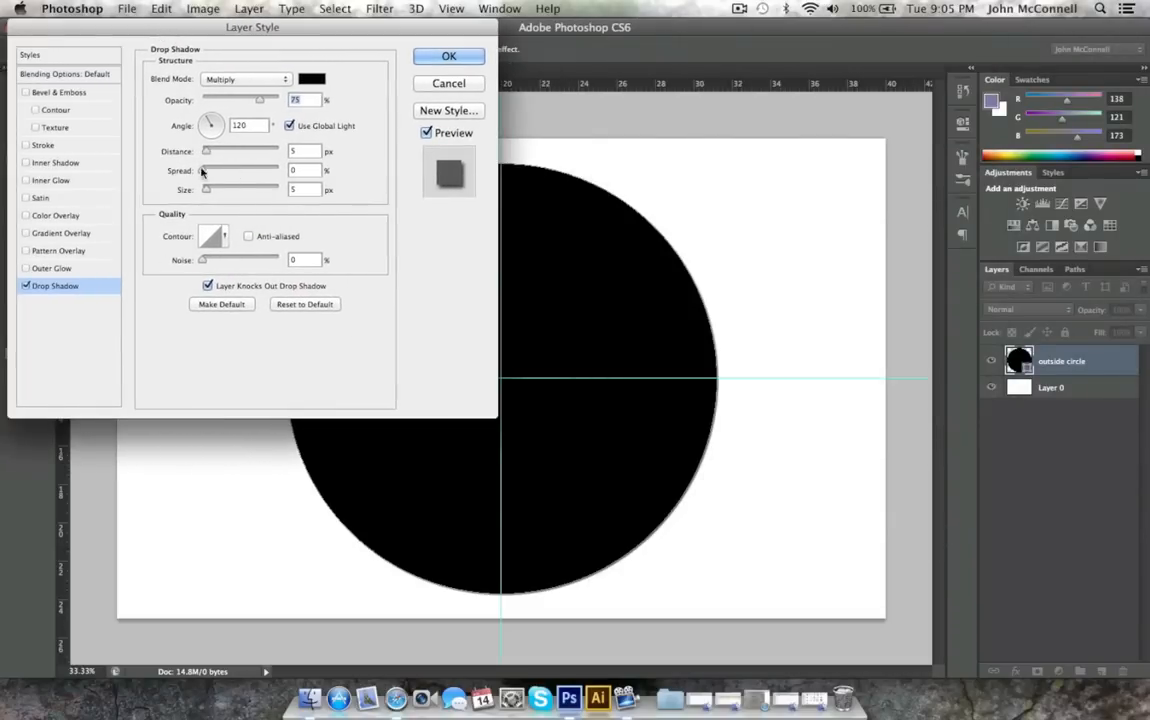
drag(207, 189, 268, 190)
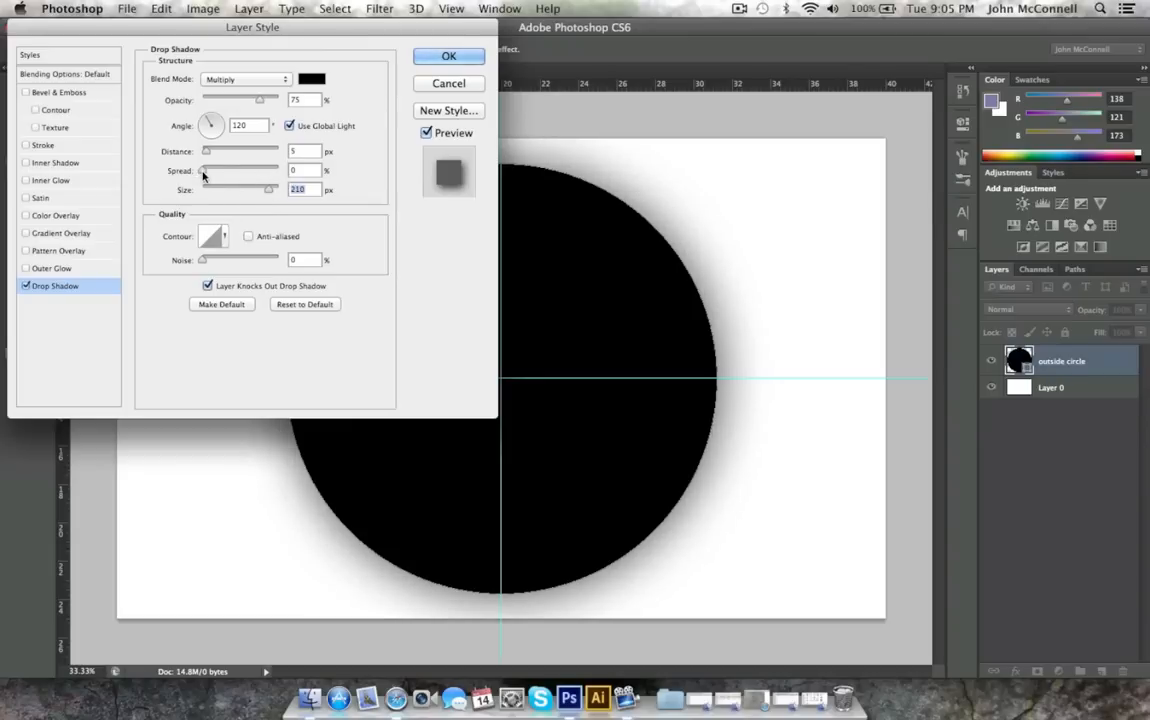
drag(200, 171, 224, 183)
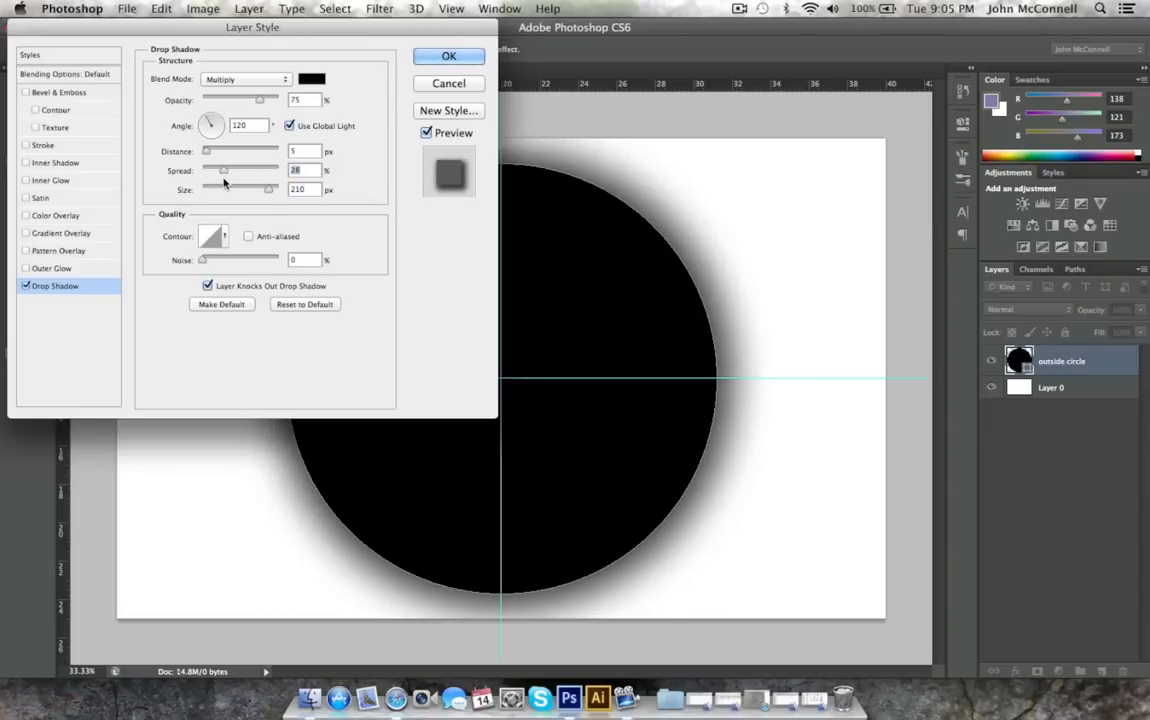
drag(262, 195, 247, 197)
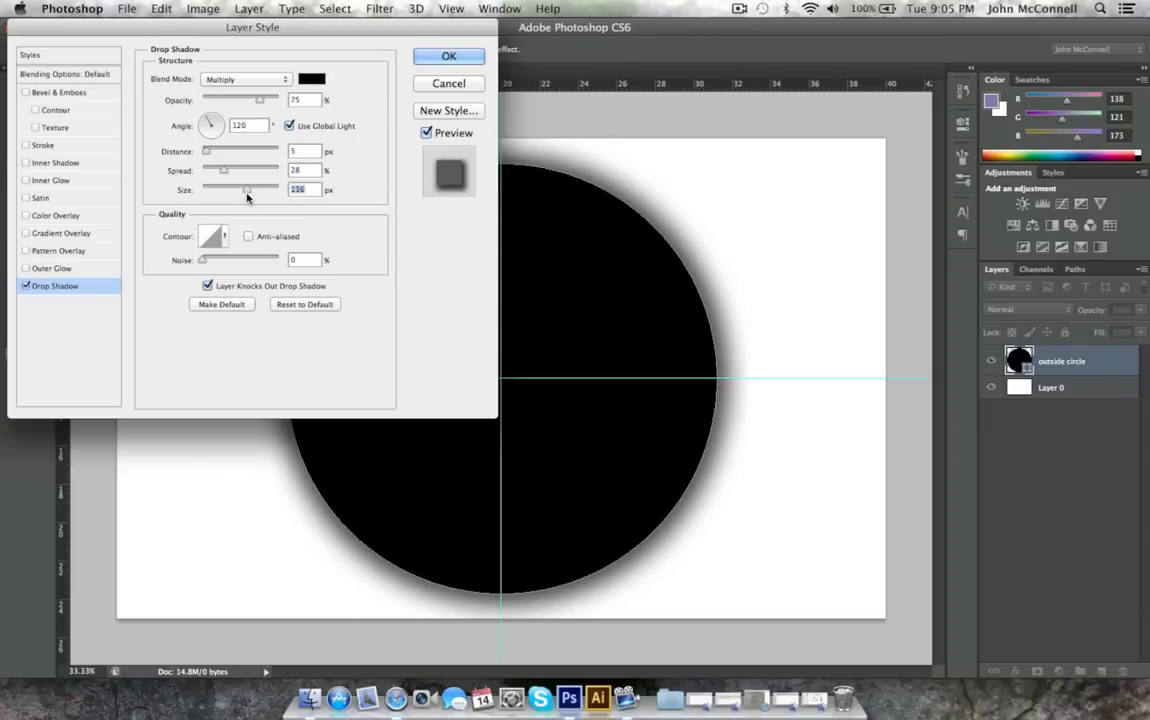
click(446, 57)
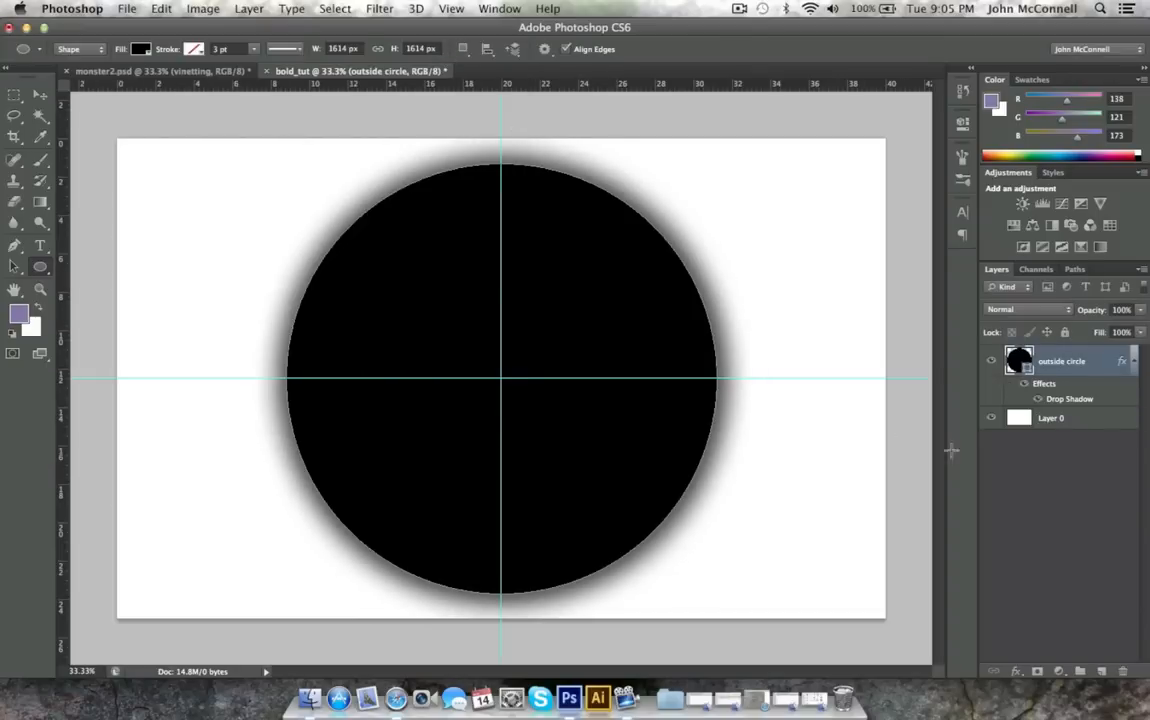
Add Bevel & Emboss to the outside circle layer with 1000% depth and a size of 81 px.
double_click(1095, 365)
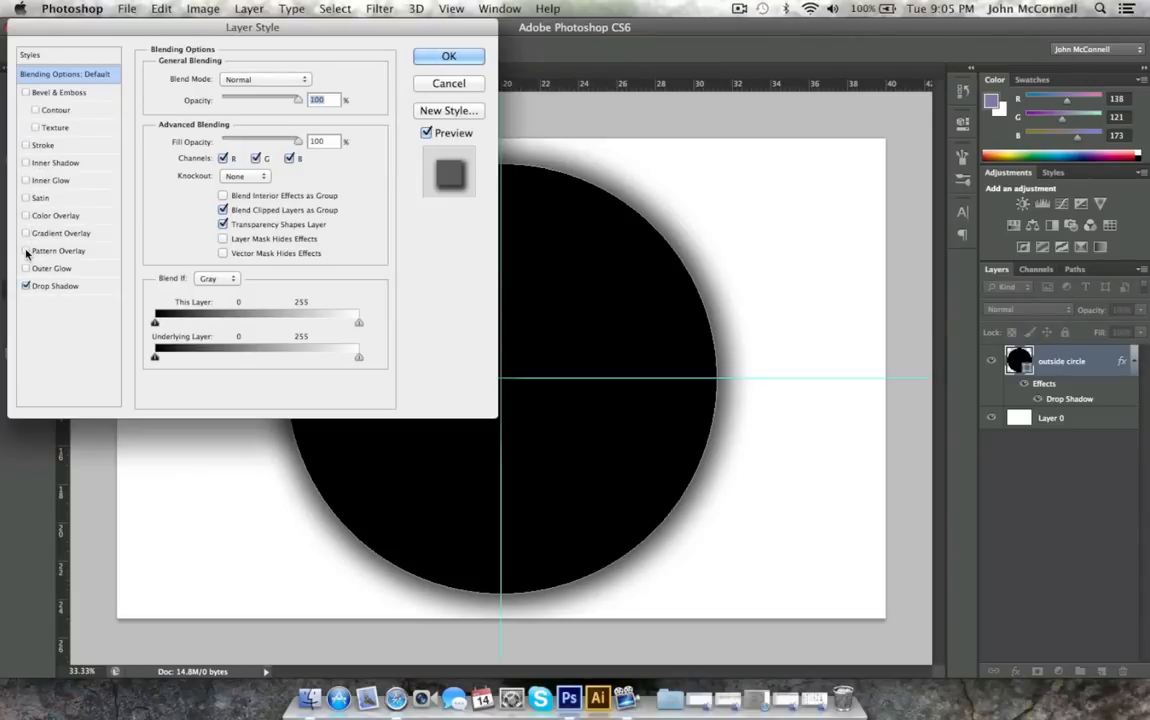
click(22, 93)
drag(230, 27, 884, 27)
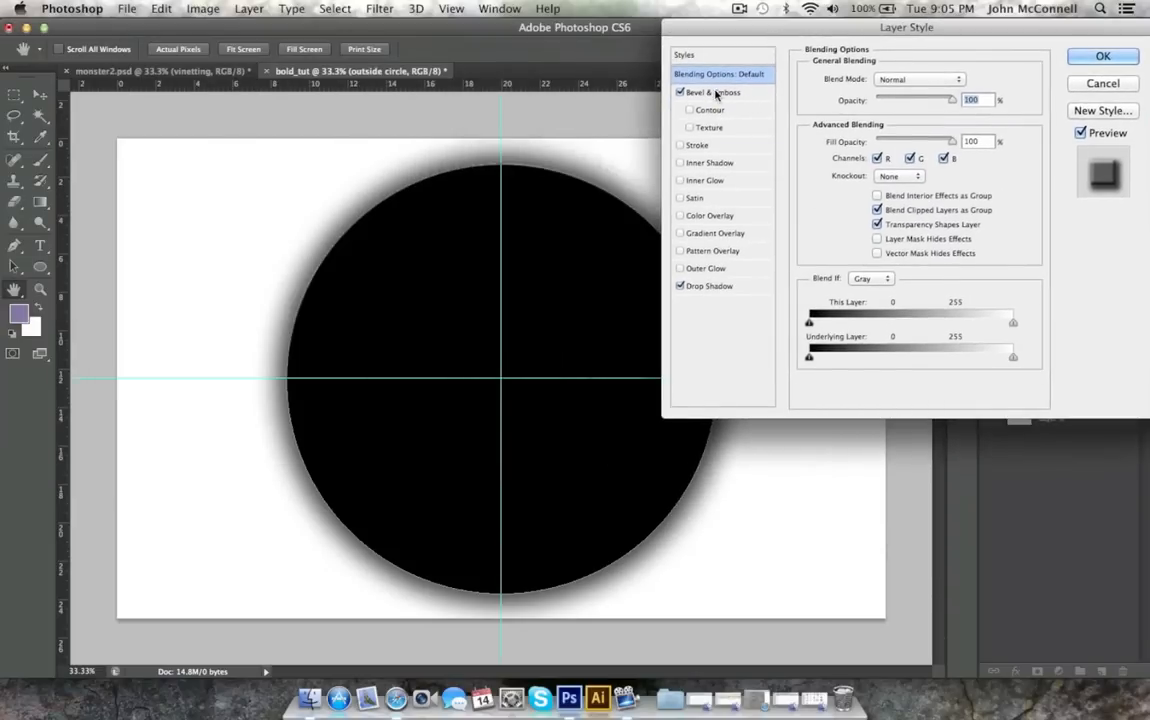
click(716, 92)
text(1000)
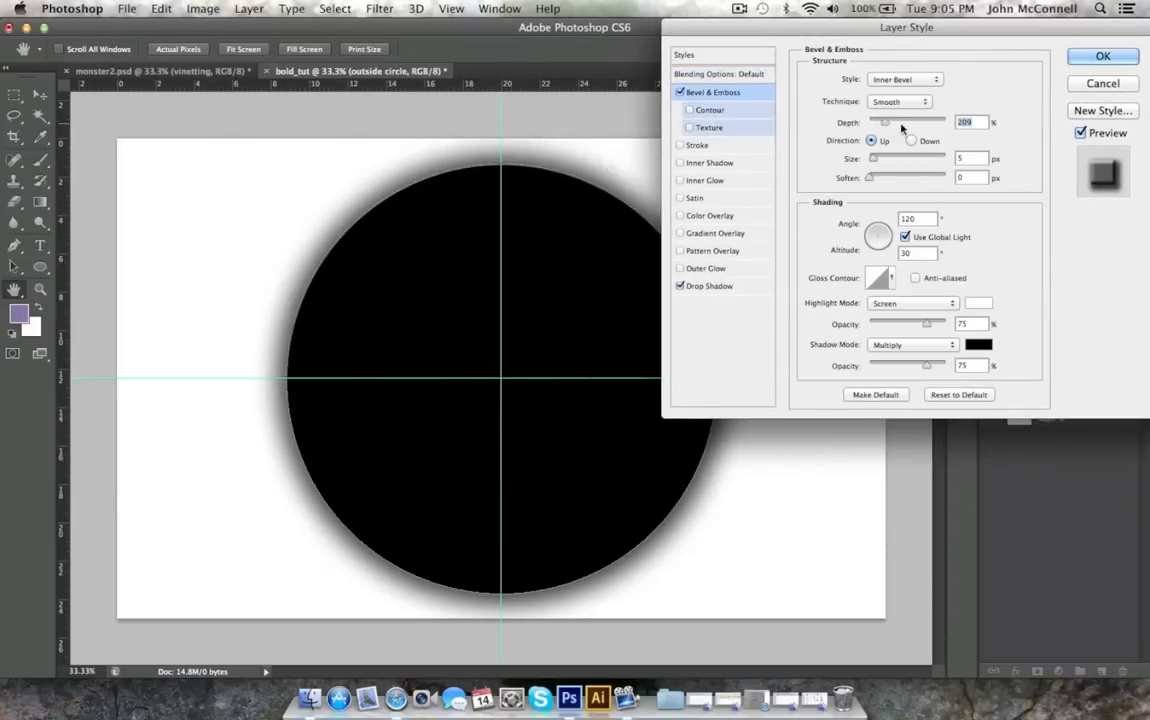
drag(873, 162, 778, 184)
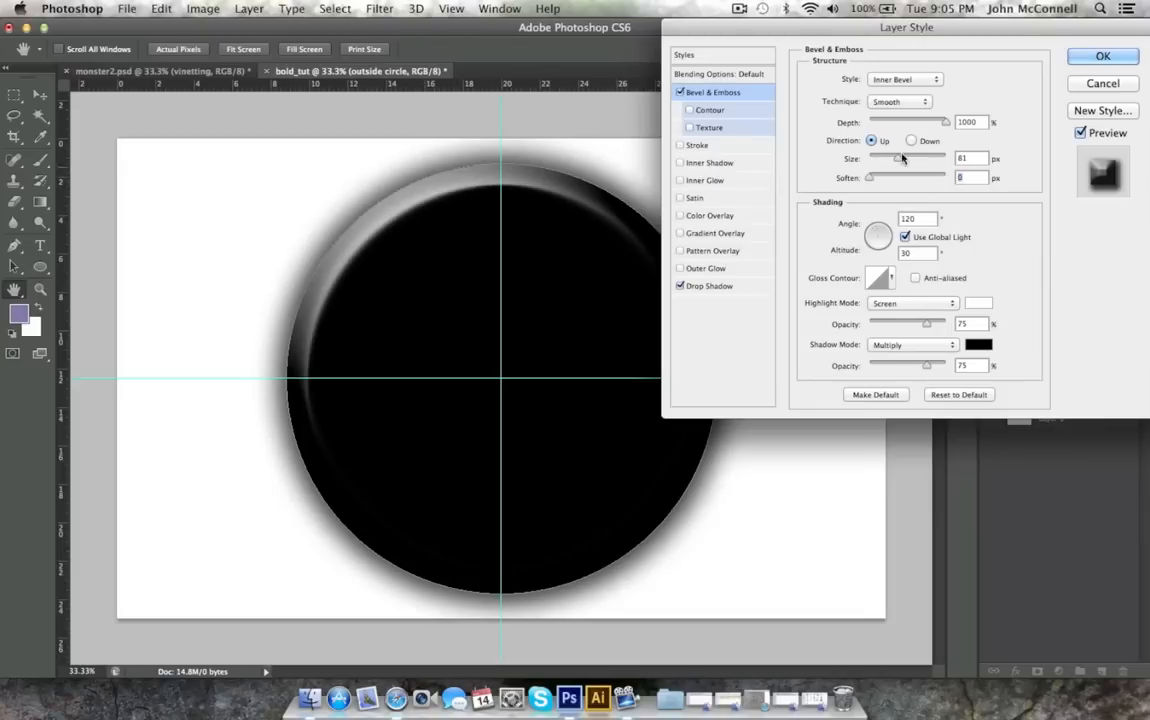
click(1101, 56)
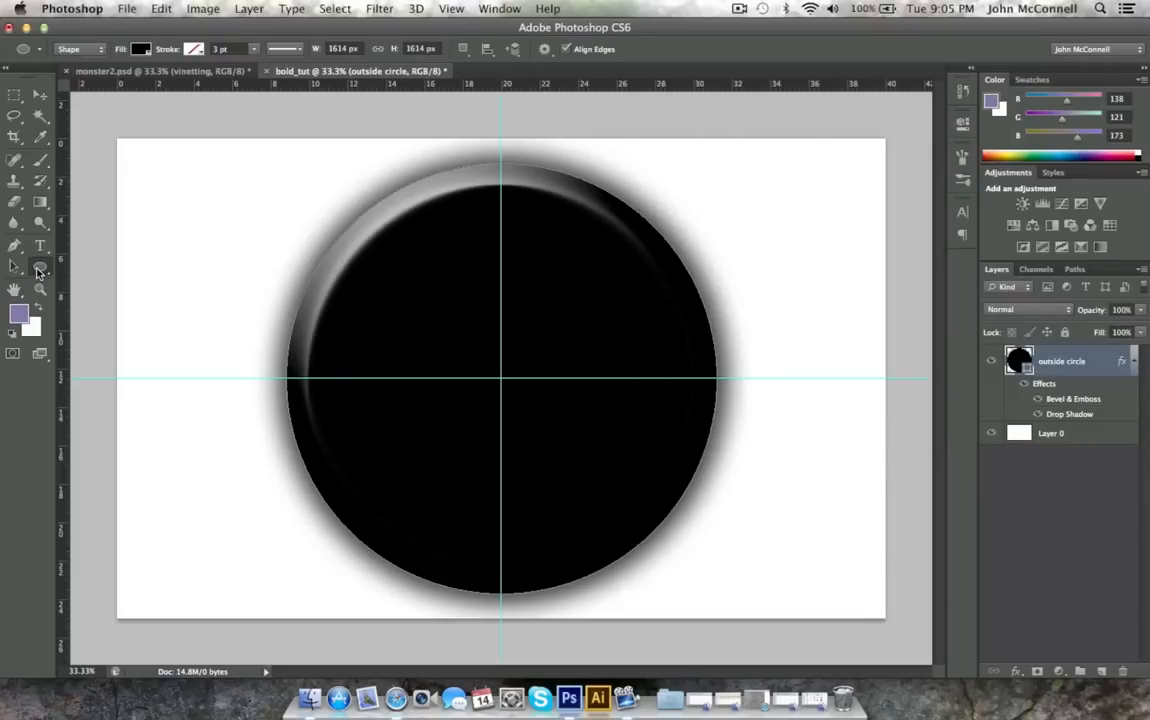
On a new layer, draw a circle about 1284 px across, centred on the guides, and recolour it mid grey.
click(1101, 671)
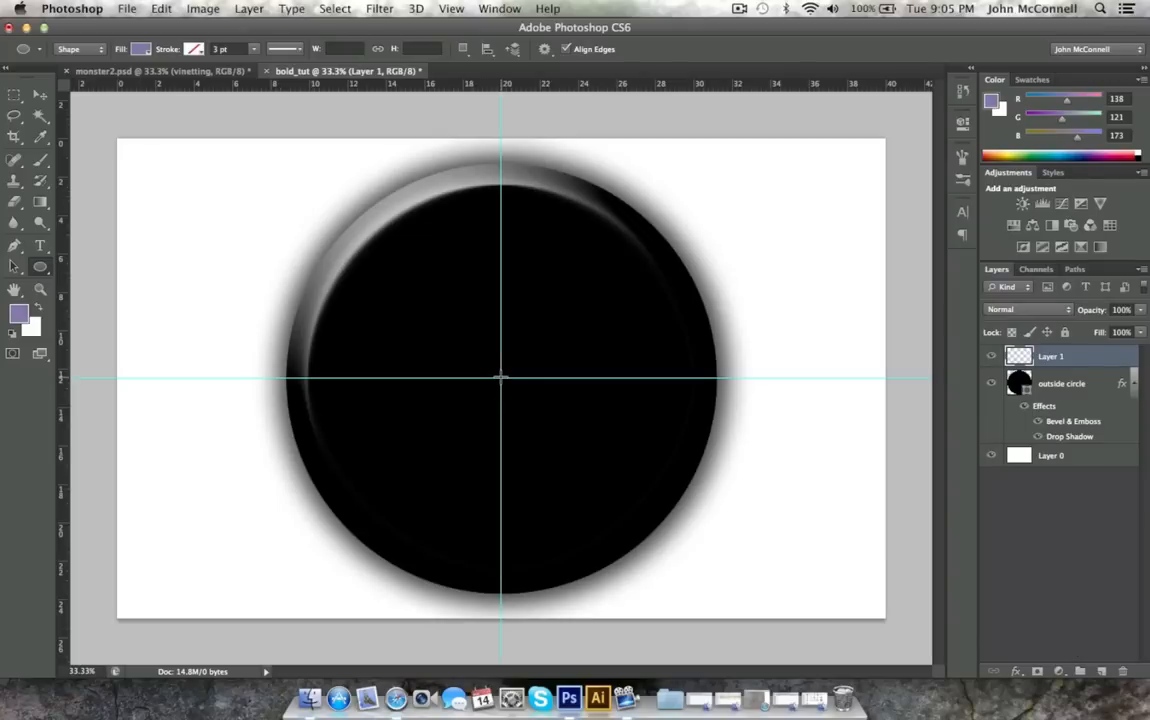
drag(501, 377, 700, 548)
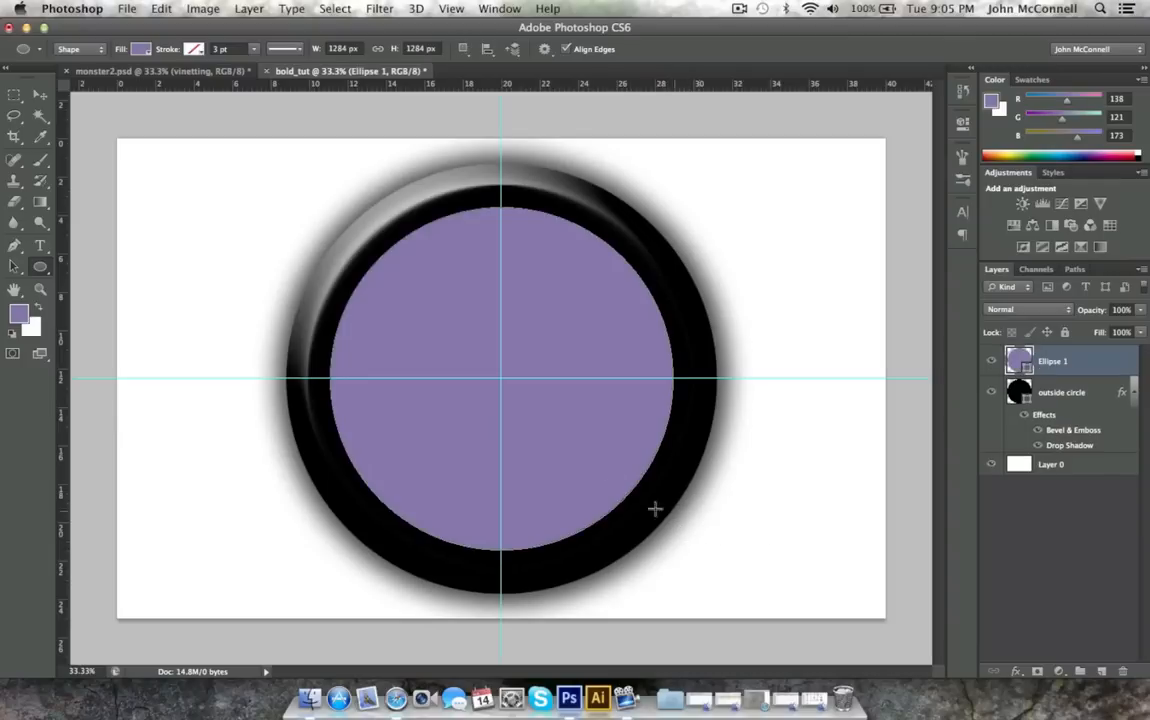
click(44, 97)
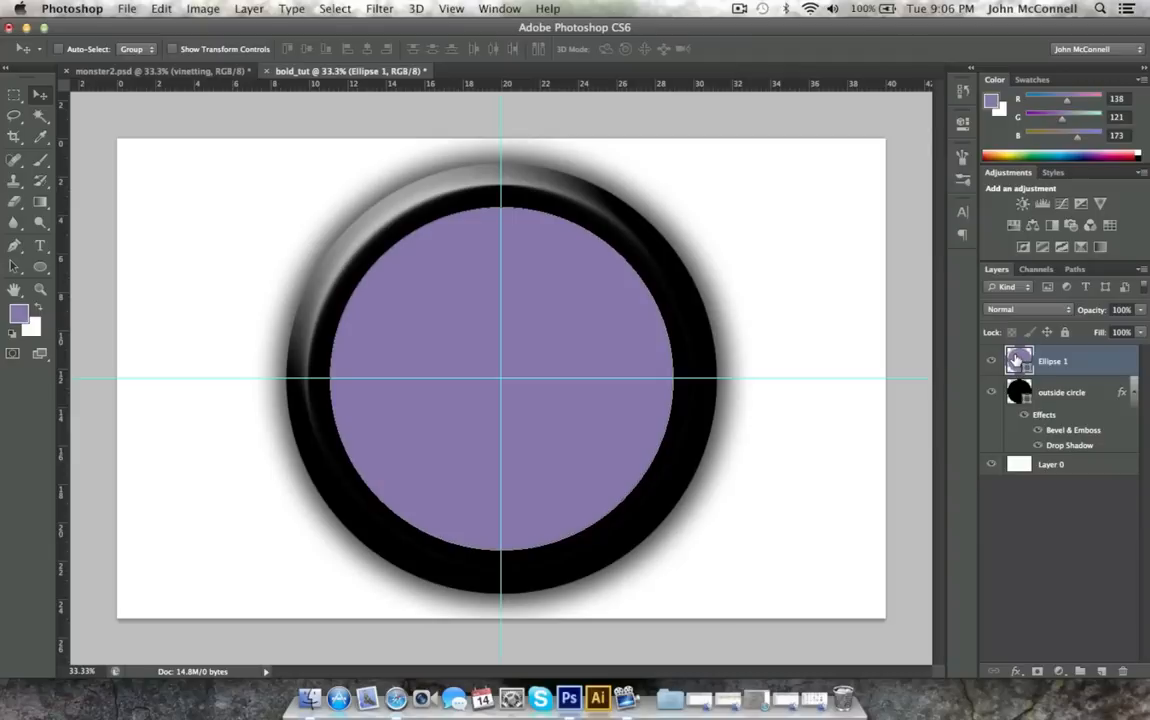
double_click(1017, 360)
click(641, 367)
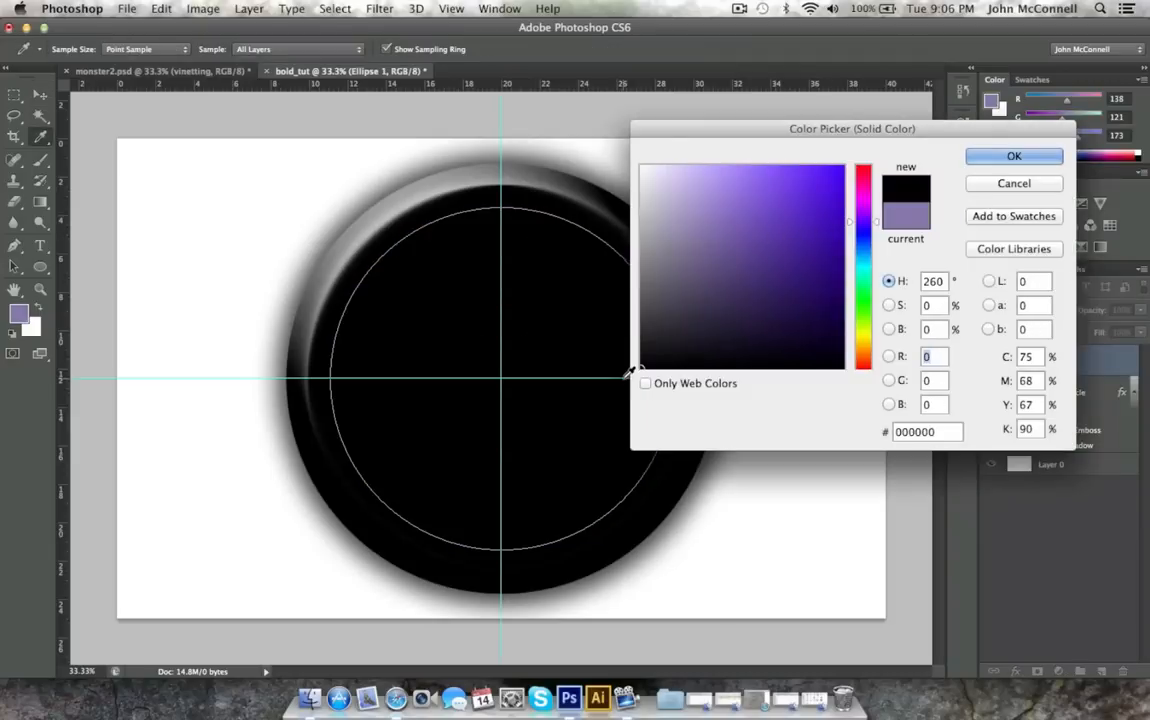
drag(631, 372, 624, 250)
click(984, 160)
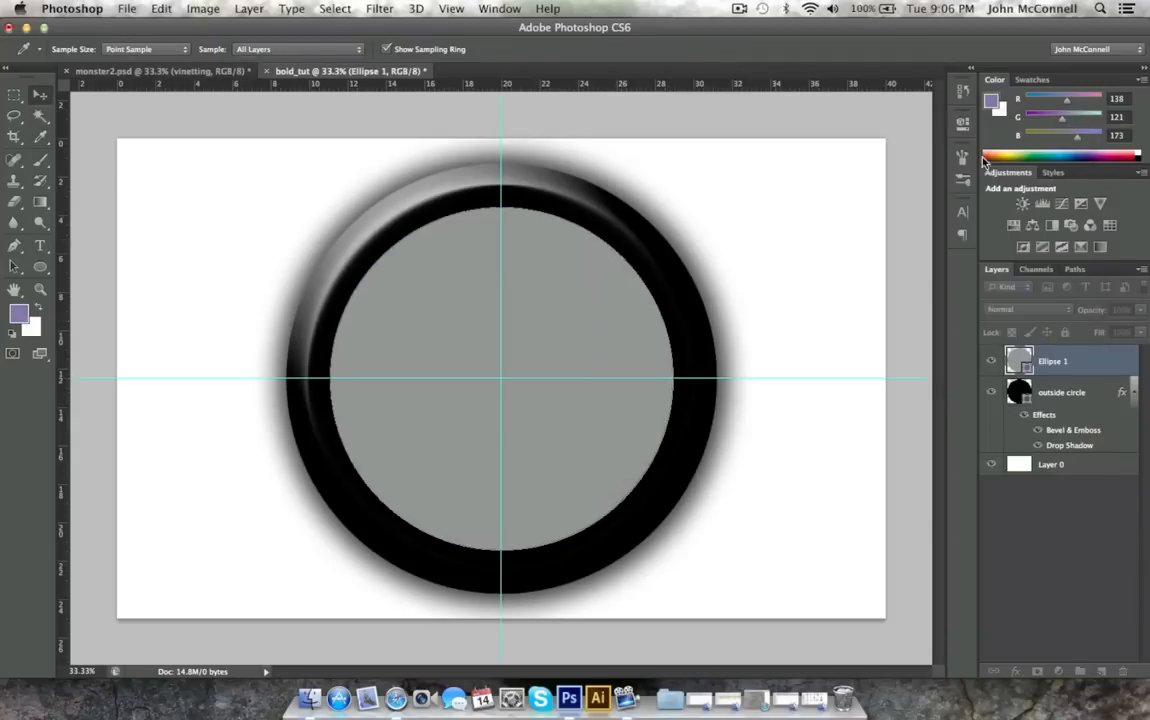
Rename the grey circle's layer as "inside".
double_click(1068, 362)
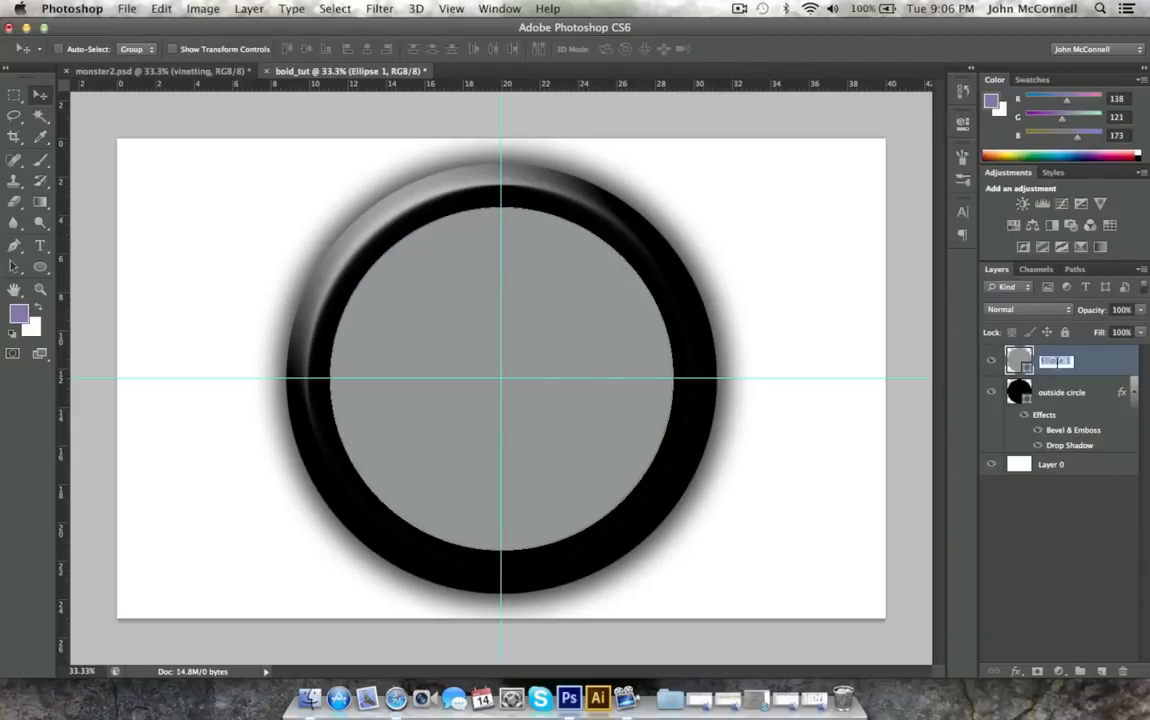
text(inside)
key(Return)
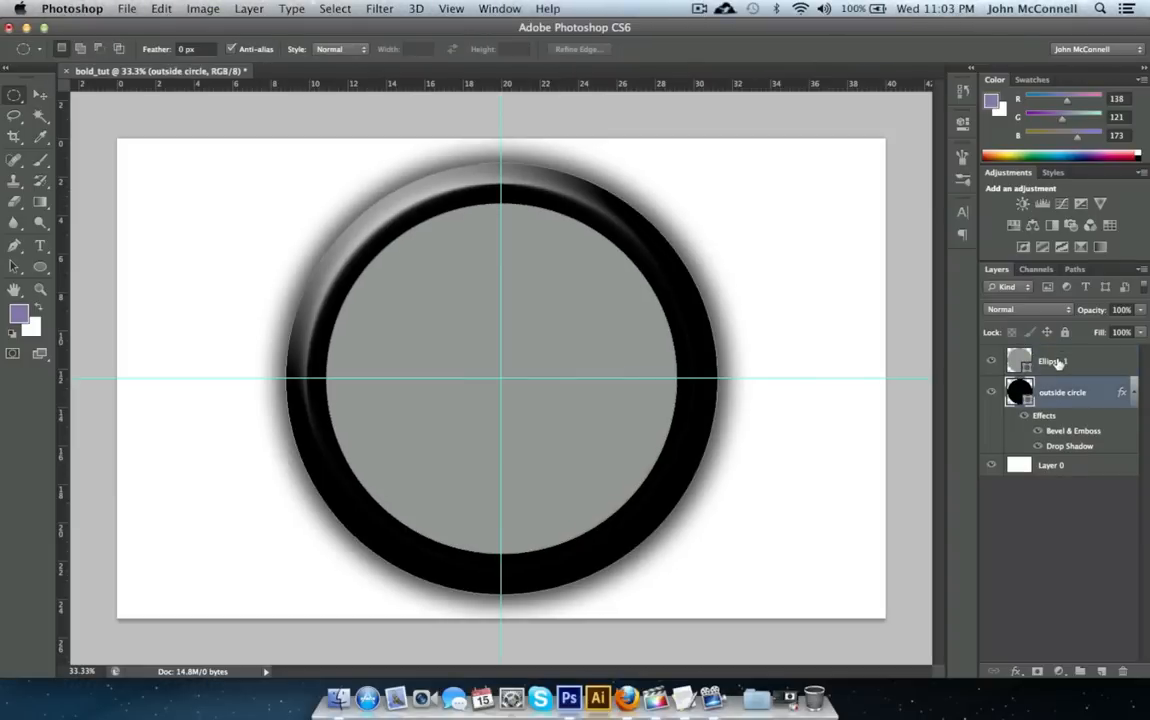
Change the gloss contour of the outside circle's Bevel & Emboss to Ring - Double.
click(1058, 364)
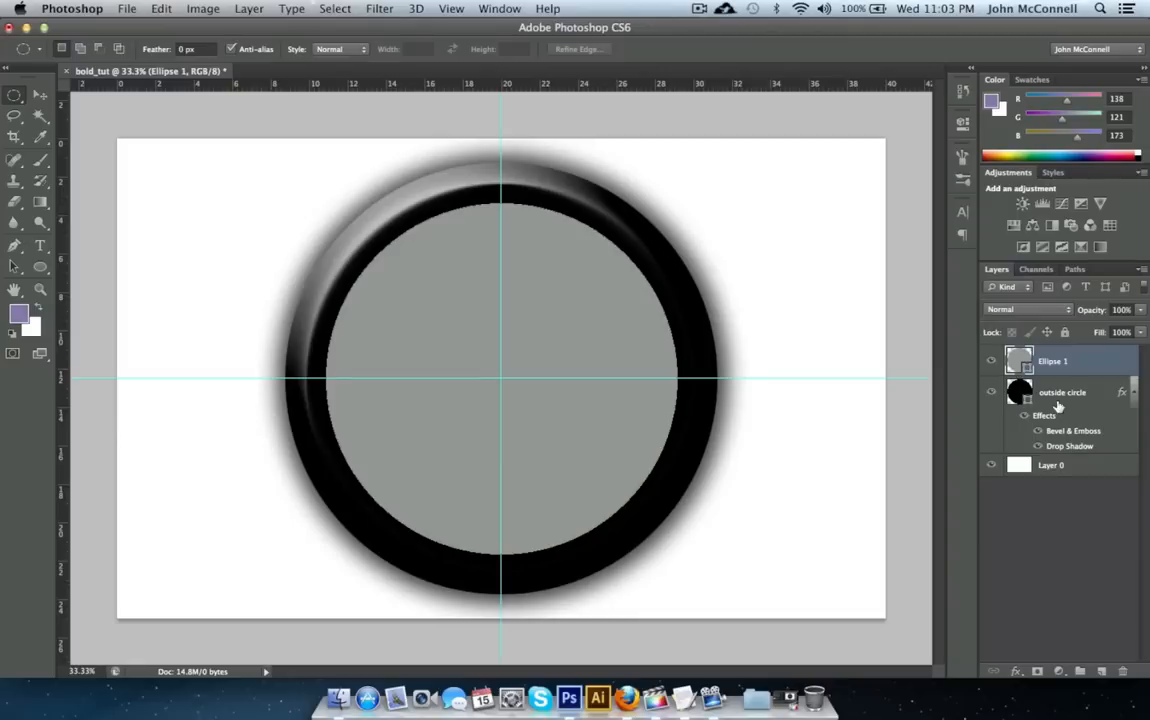
click(1065, 432)
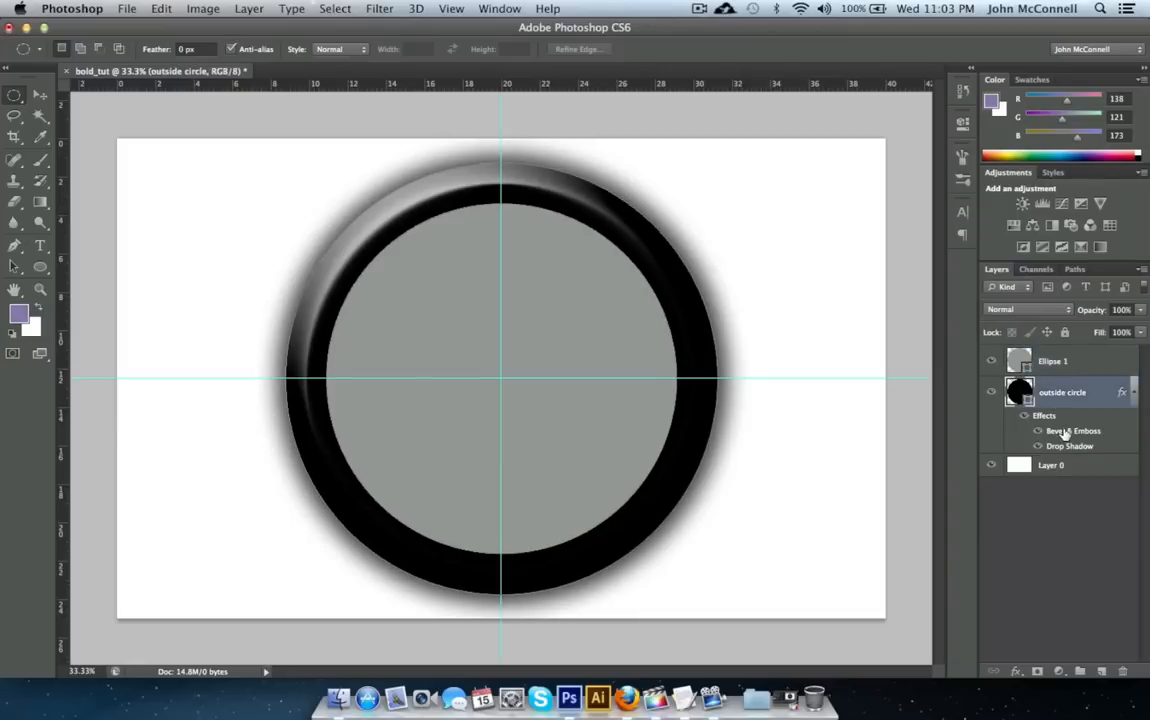
double_click(1065, 432)
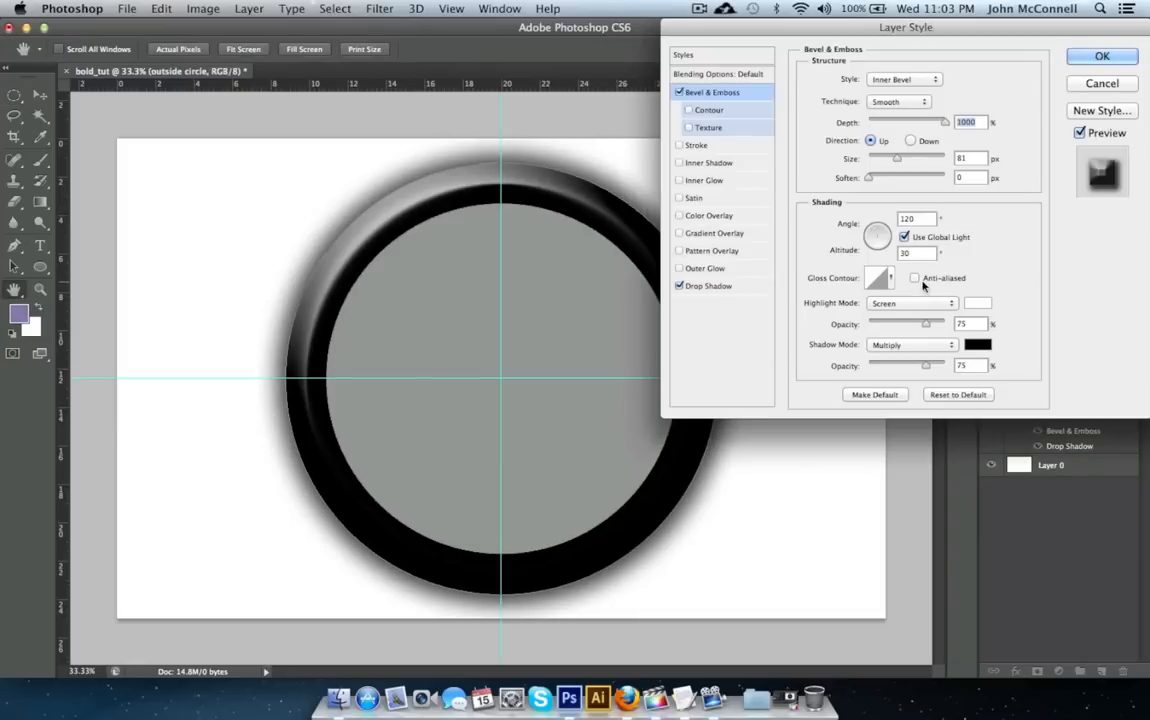
click(889, 279)
click(850, 340)
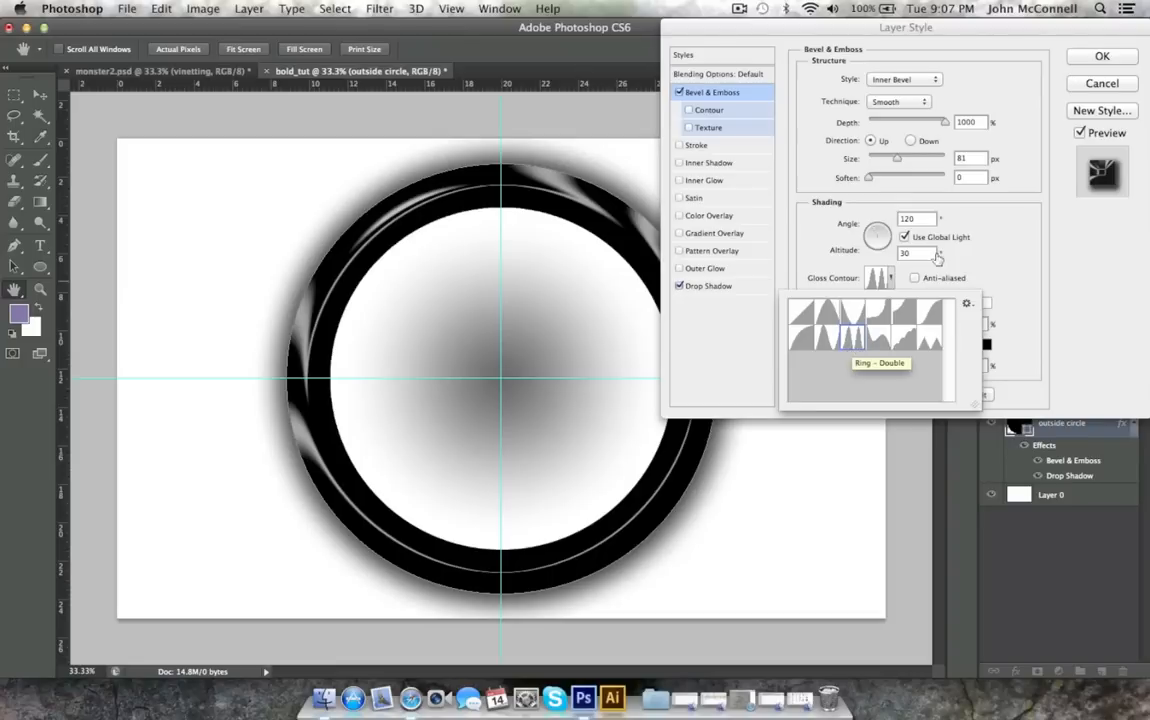
click(1102, 57)
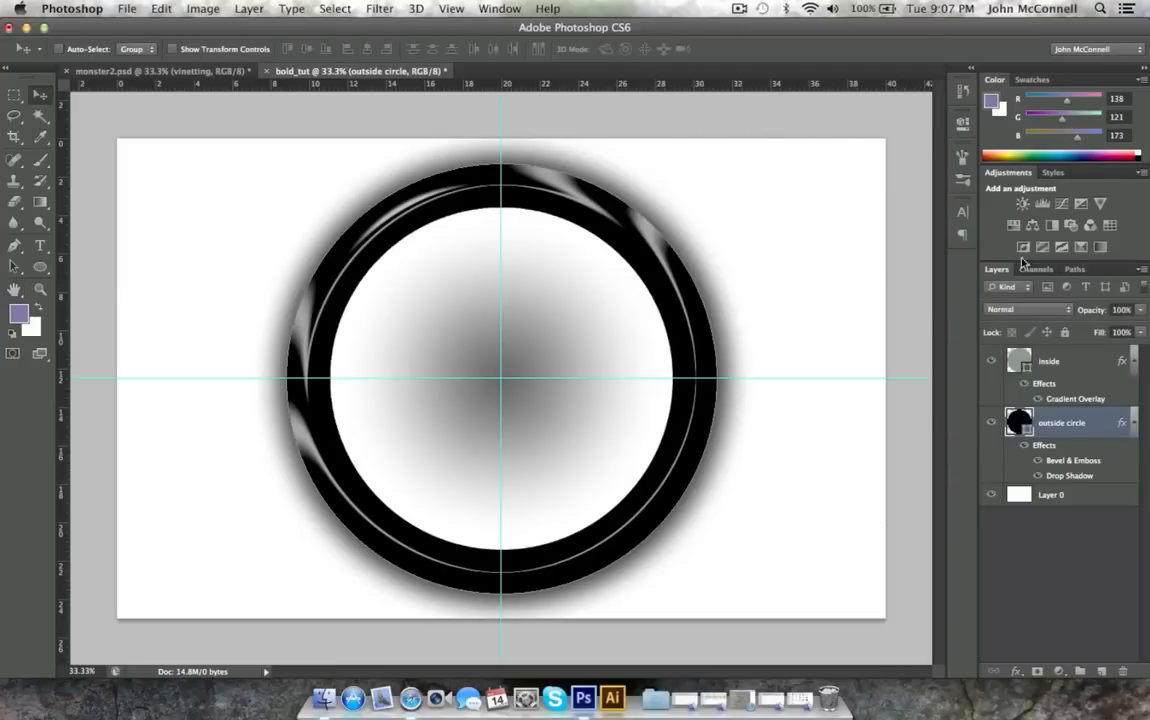
In the inside layer's Gradient Overlay, set the gradient's starting colour stop to dark grey 2f2f2f.
click(1070, 363)
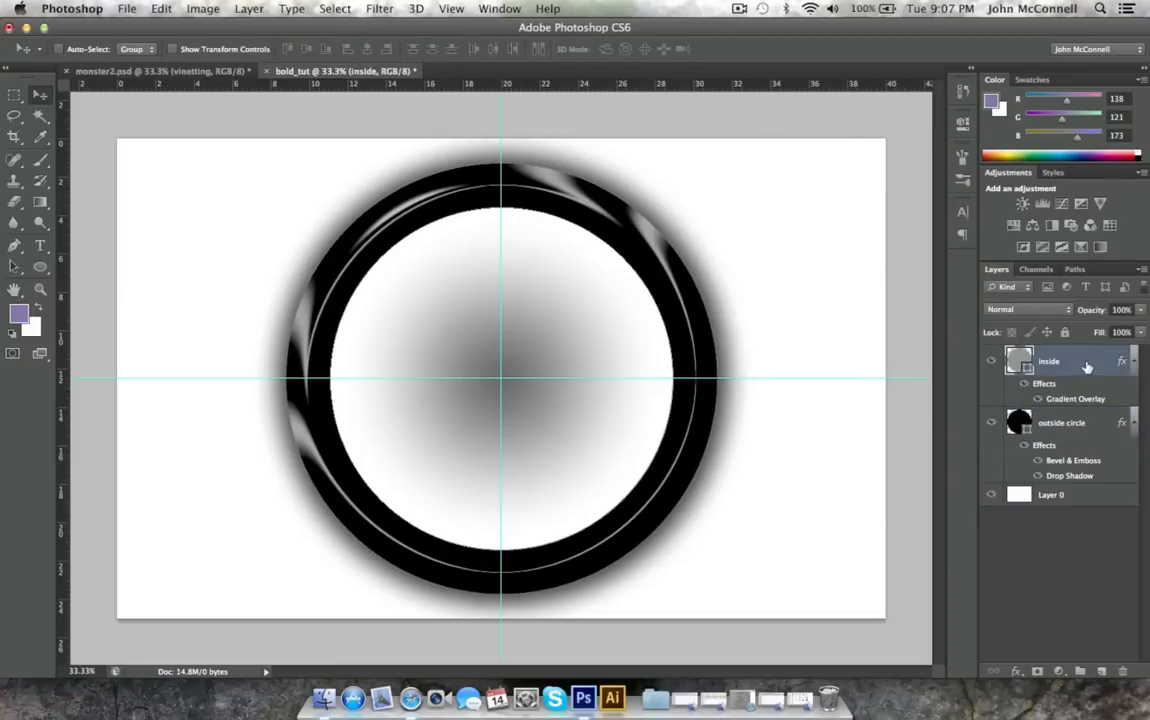
double_click(1090, 365)
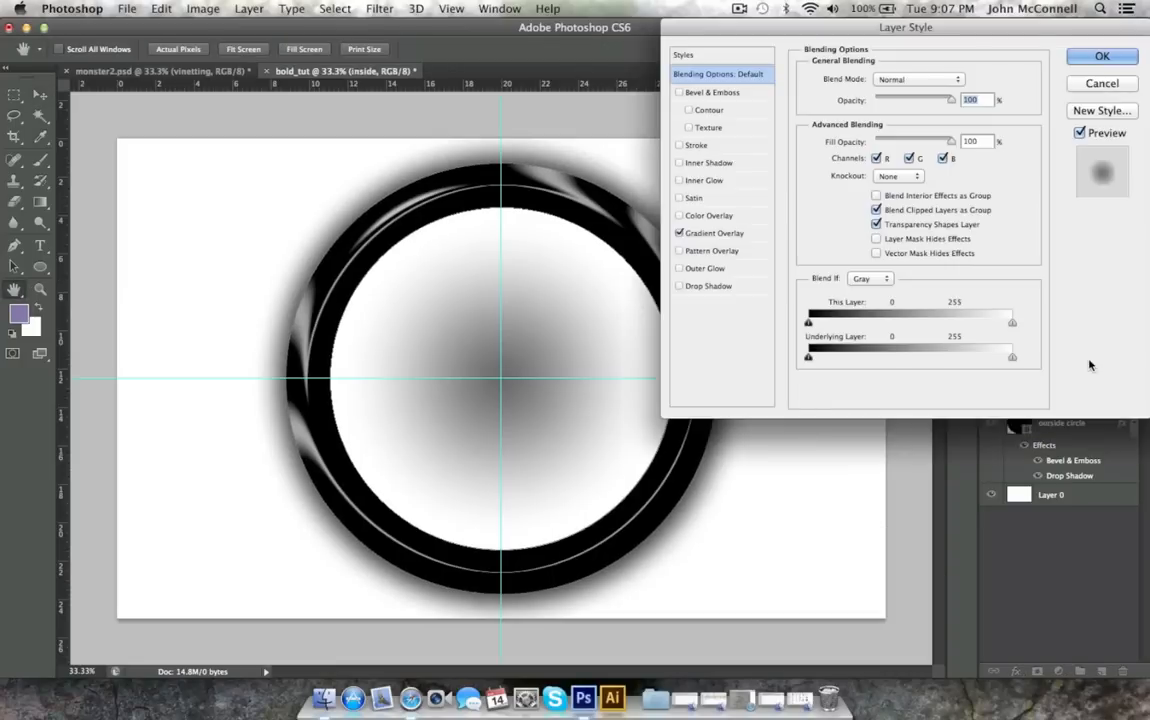
click(710, 232)
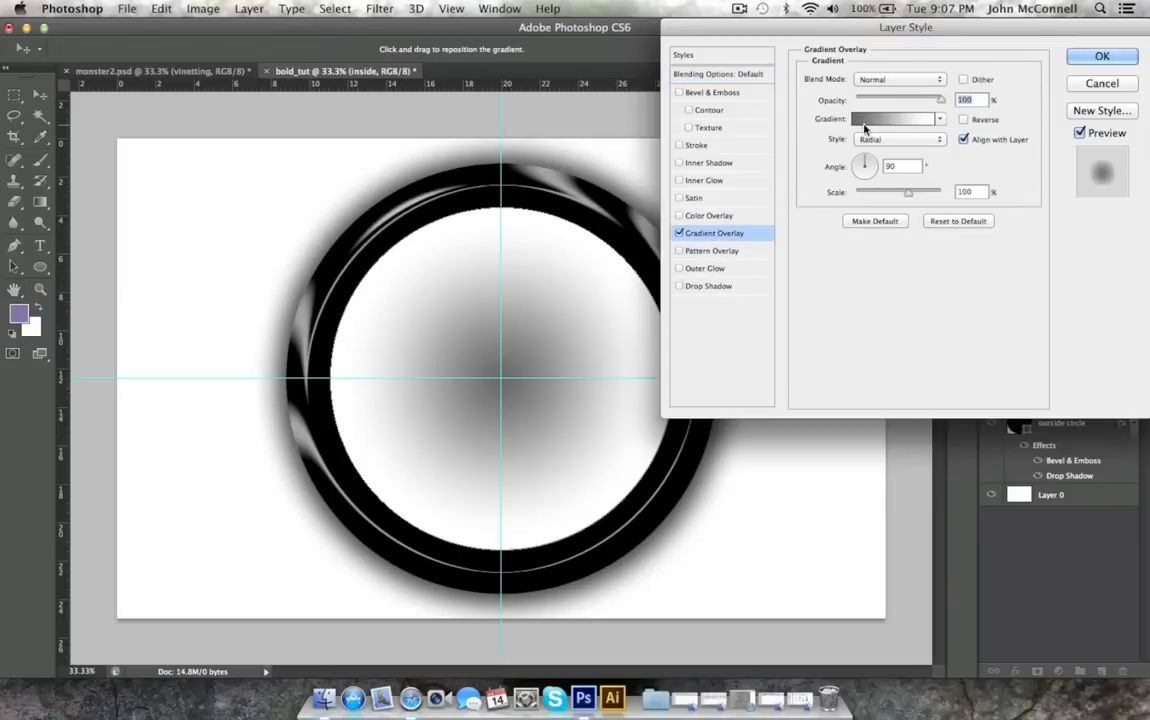
click(885, 119)
click(729, 547)
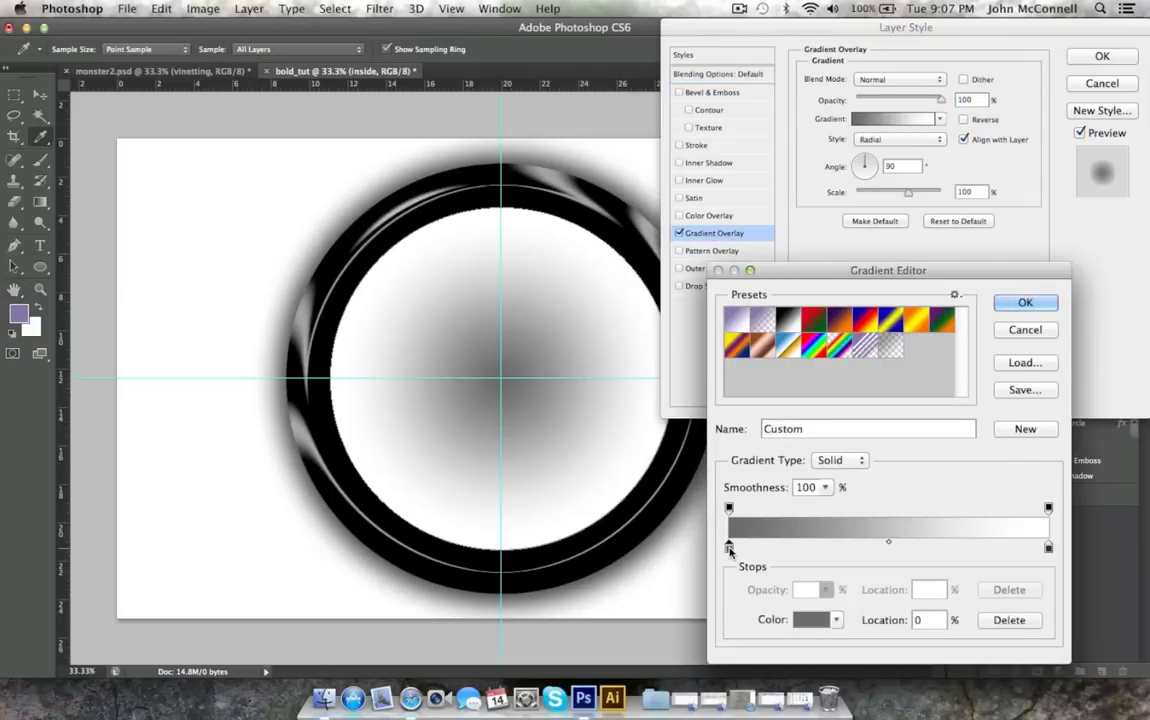
double_click(729, 547)
drag(687, 318, 603, 333)
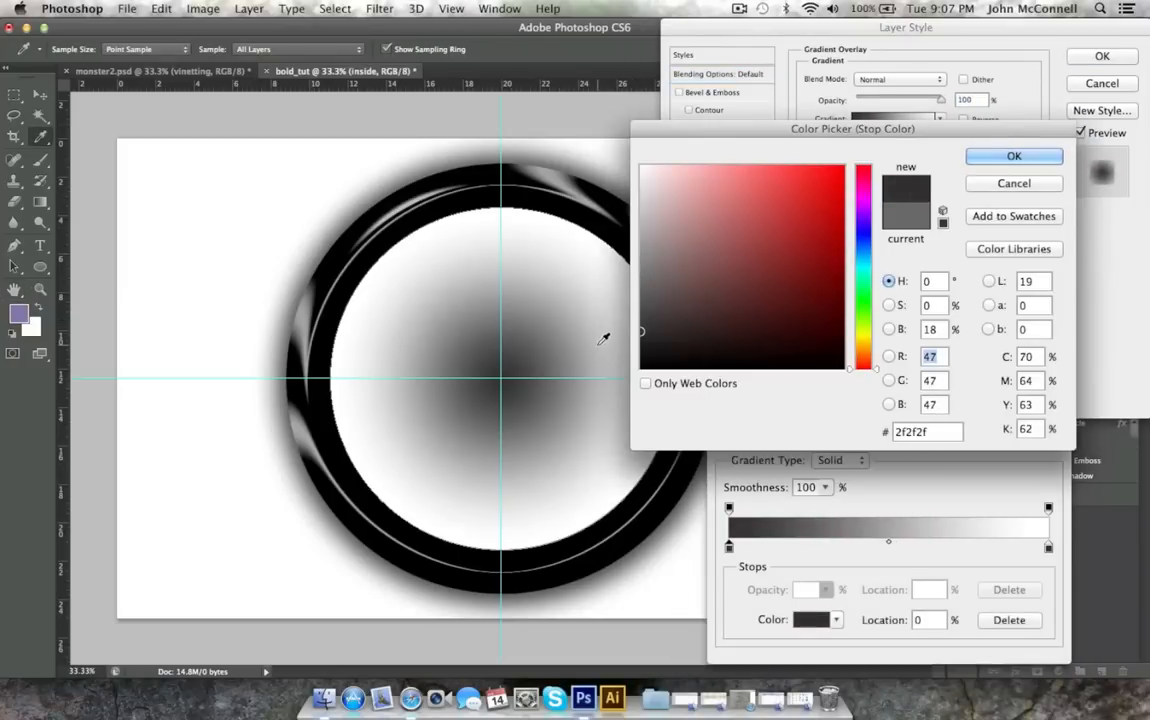
click(1010, 157)
Set the gradient's end stop at 100% to near-white f8f8f8 and apply the Gradient Overlay to the inside layer.
double_click(1050, 550)
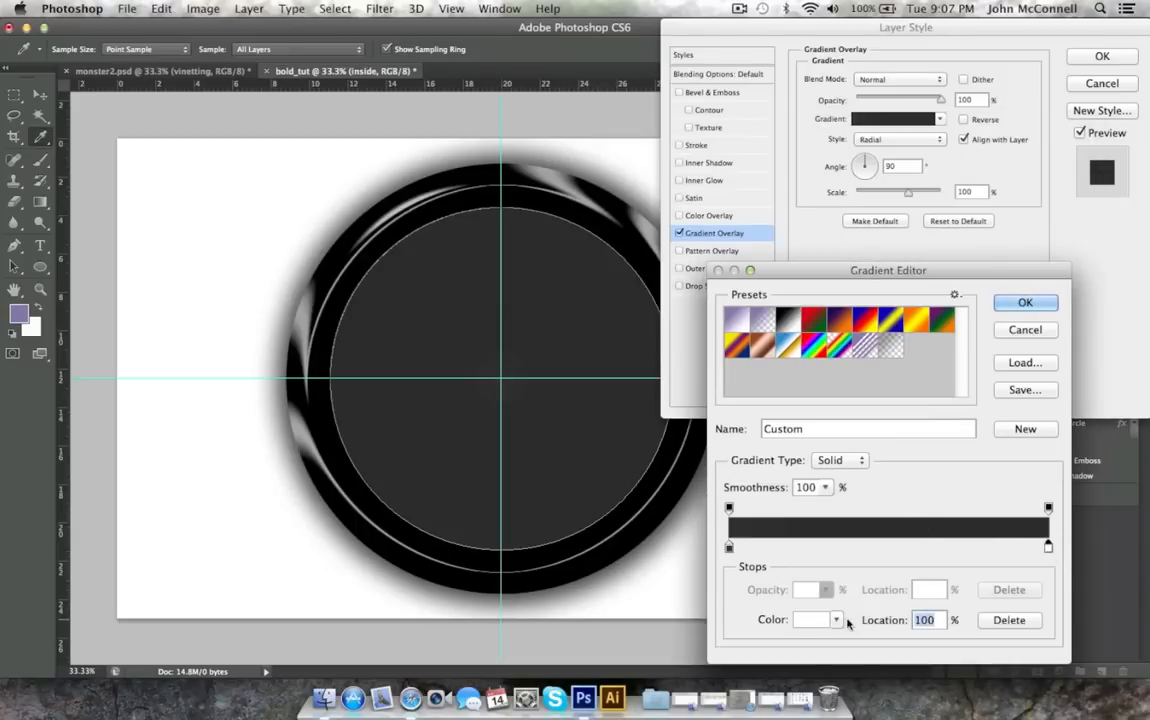
click(815, 620)
click(706, 303)
drag(706, 303, 597, 254)
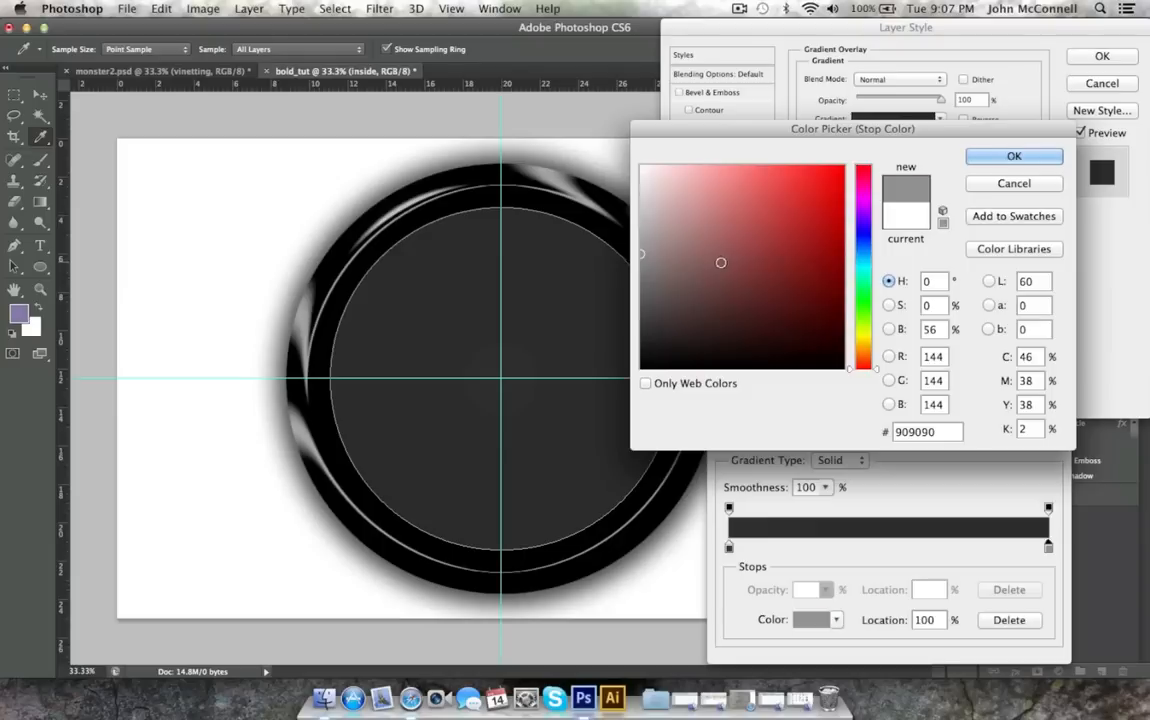
drag(721, 262, 615, 320)
drag(701, 250, 582, 168)
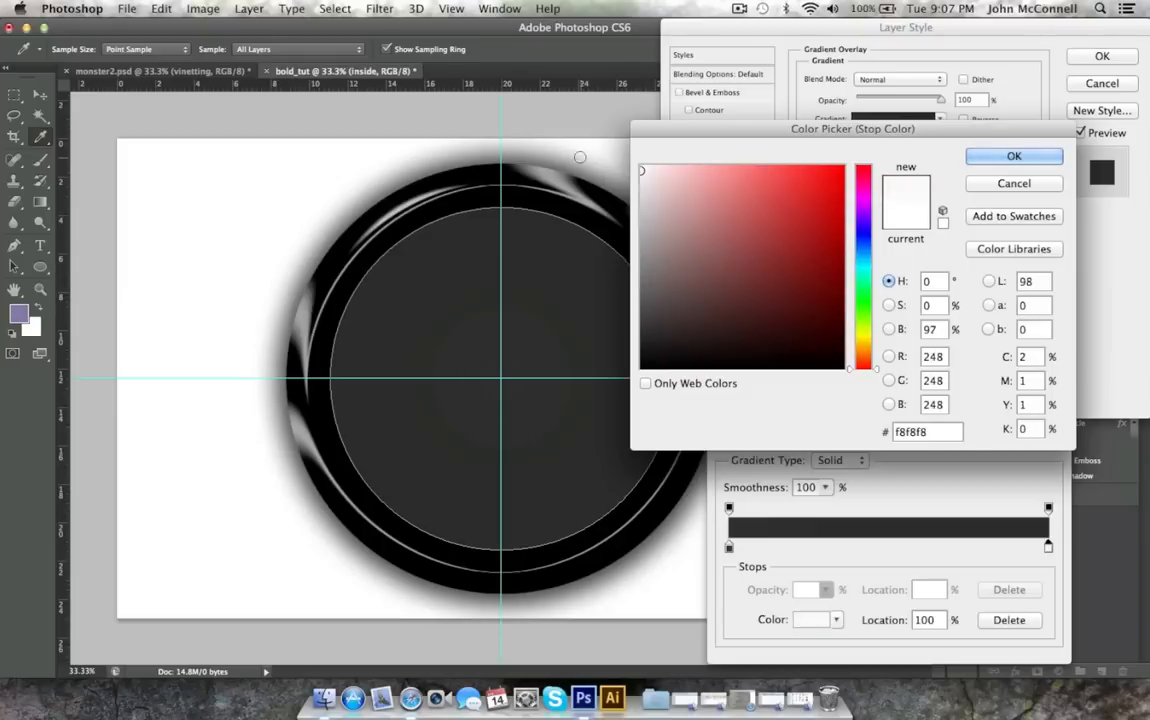
key(Return)
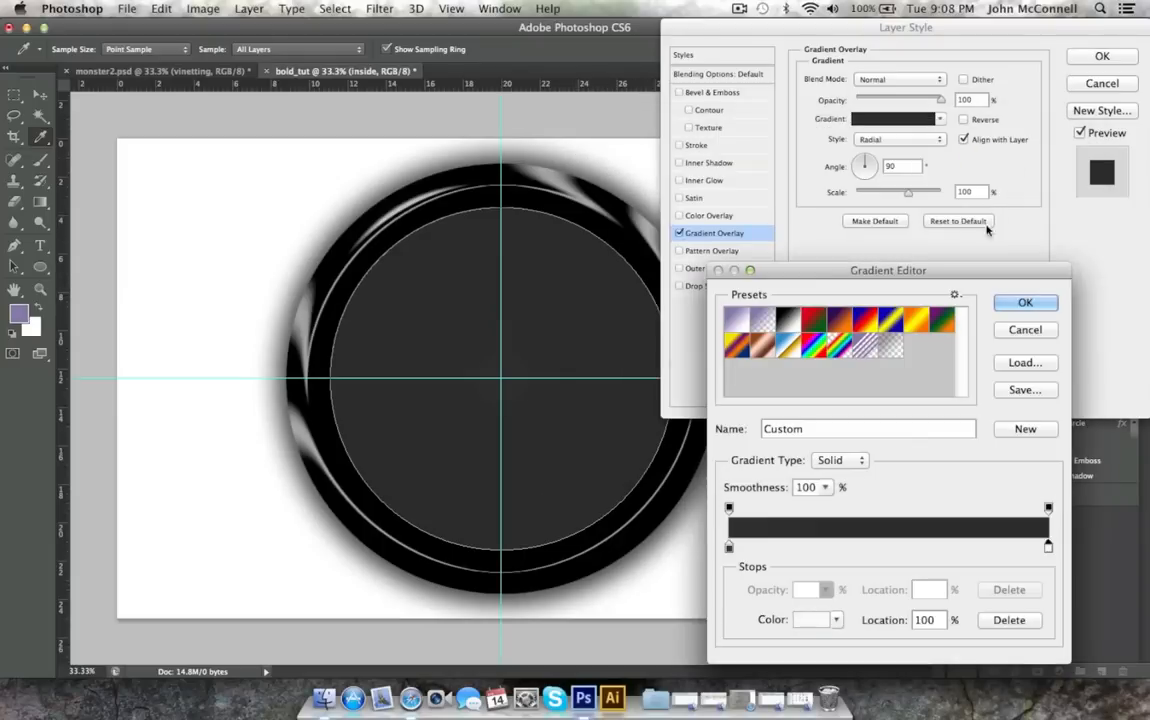
click(1025, 301)
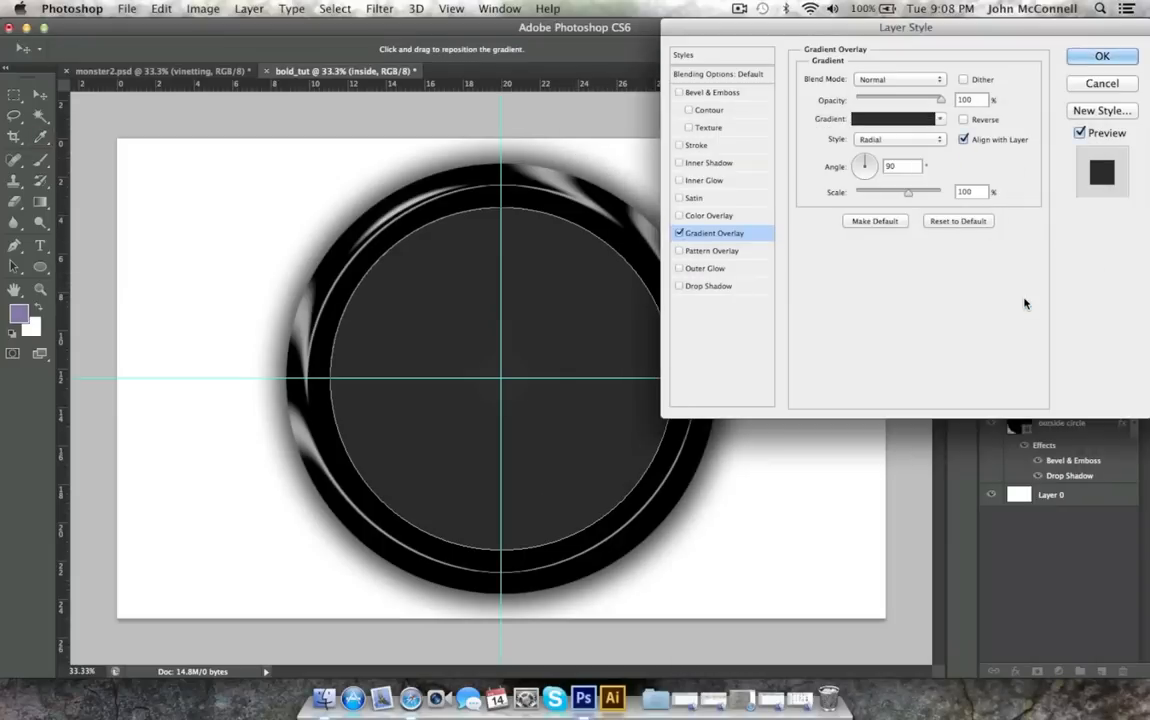
click(1101, 56)
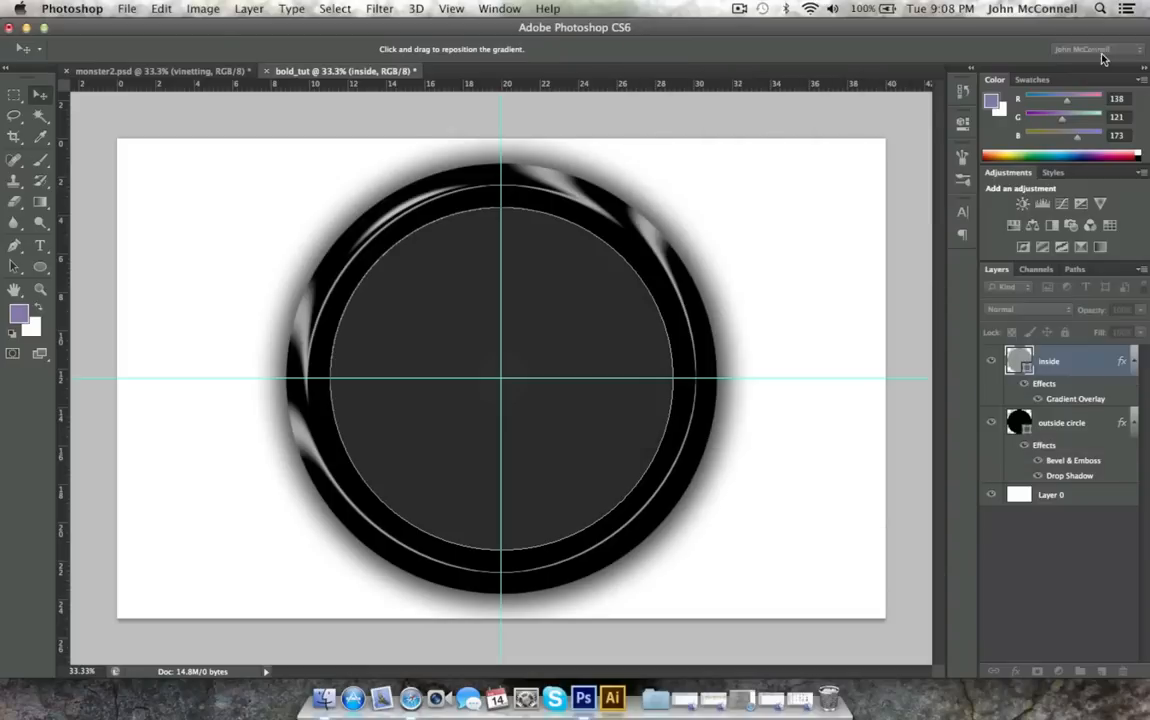
On a new layer, make an elliptical selection covering the upper-right part of the dark inner circle.
click(1102, 673)
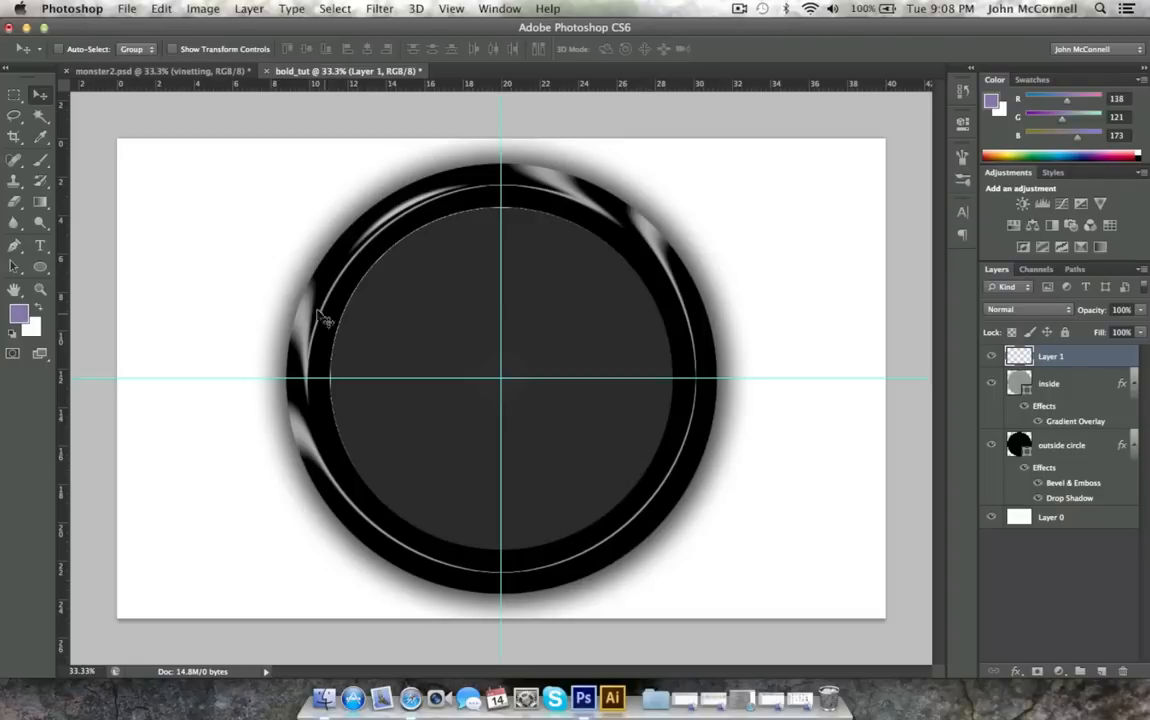
click(15, 96)
click(74, 107)
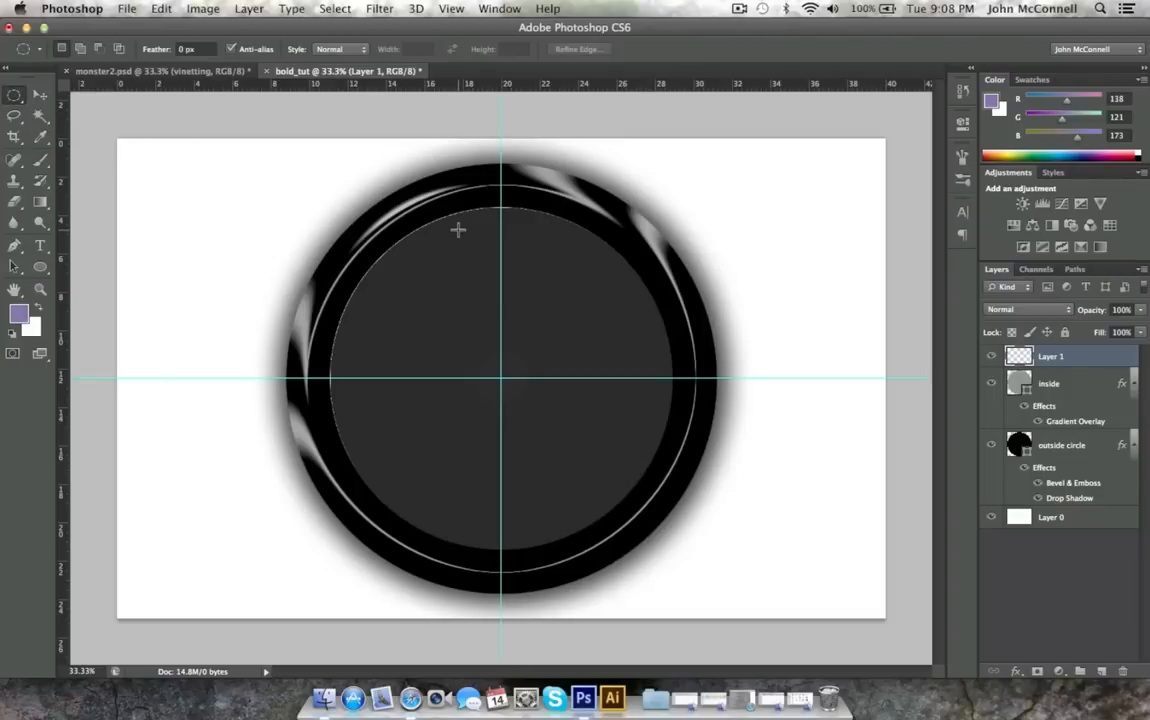
drag(457, 229, 660, 499)
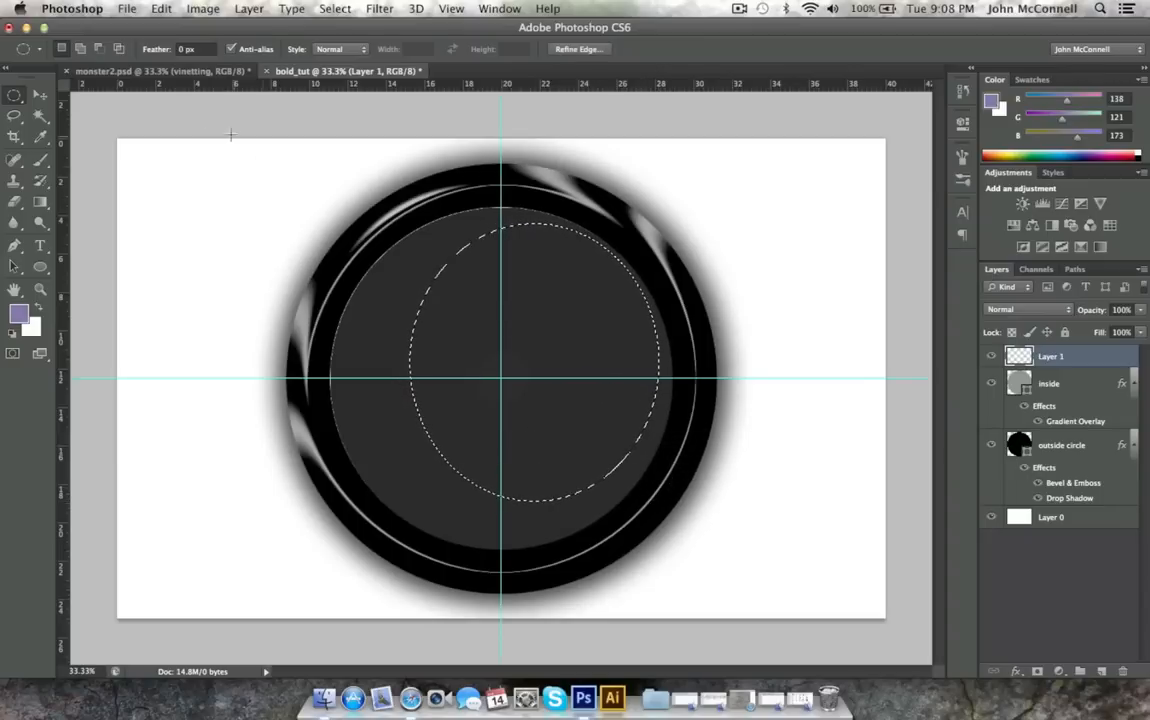
Fill the elliptical selection with white, deselect it, and lower the layer's opacity to 6%.
click(161, 8)
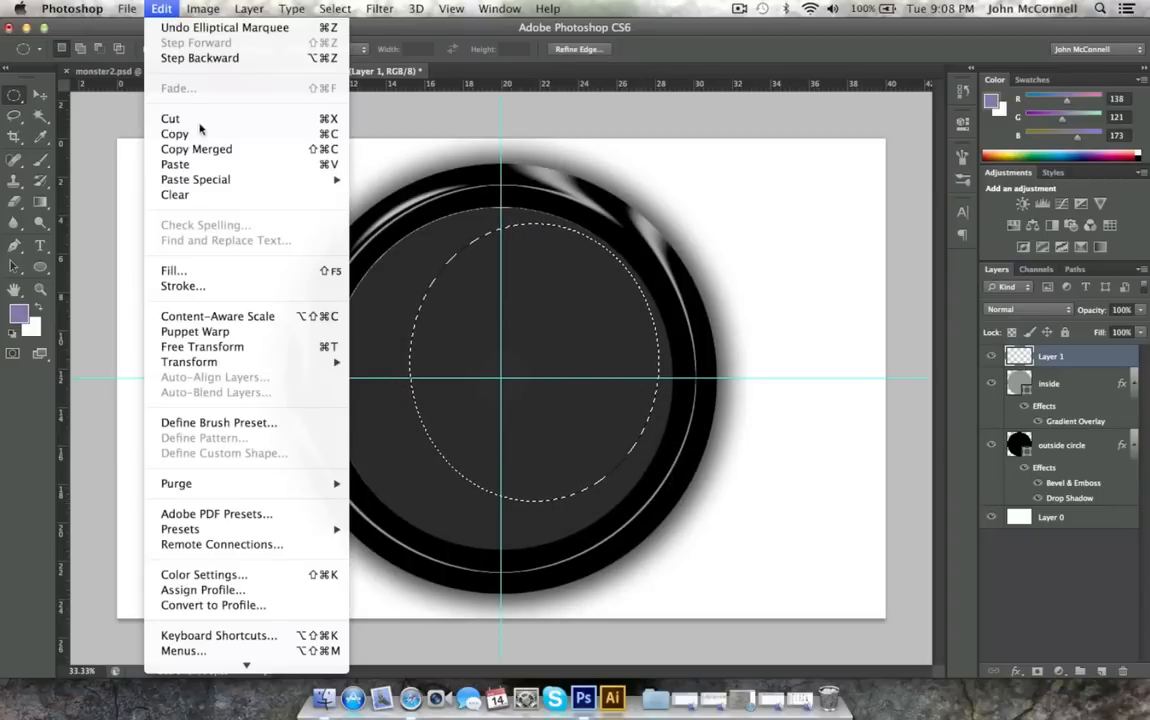
click(173, 270)
click(566, 265)
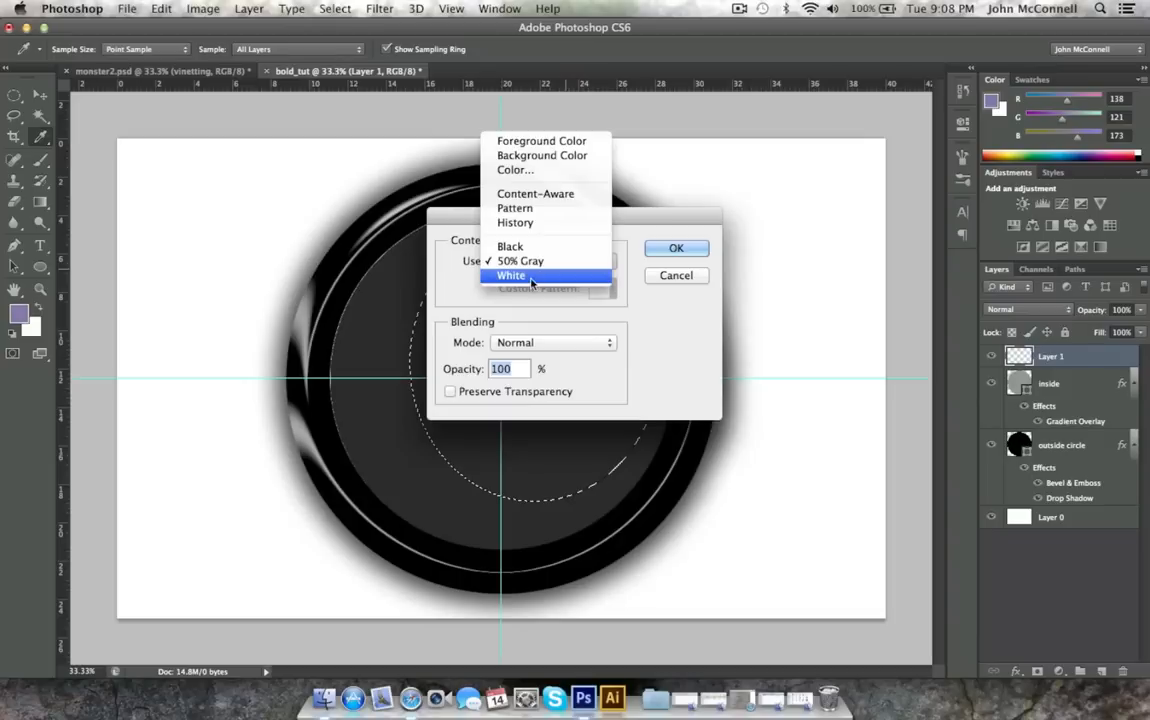
click(575, 276)
click(675, 249)
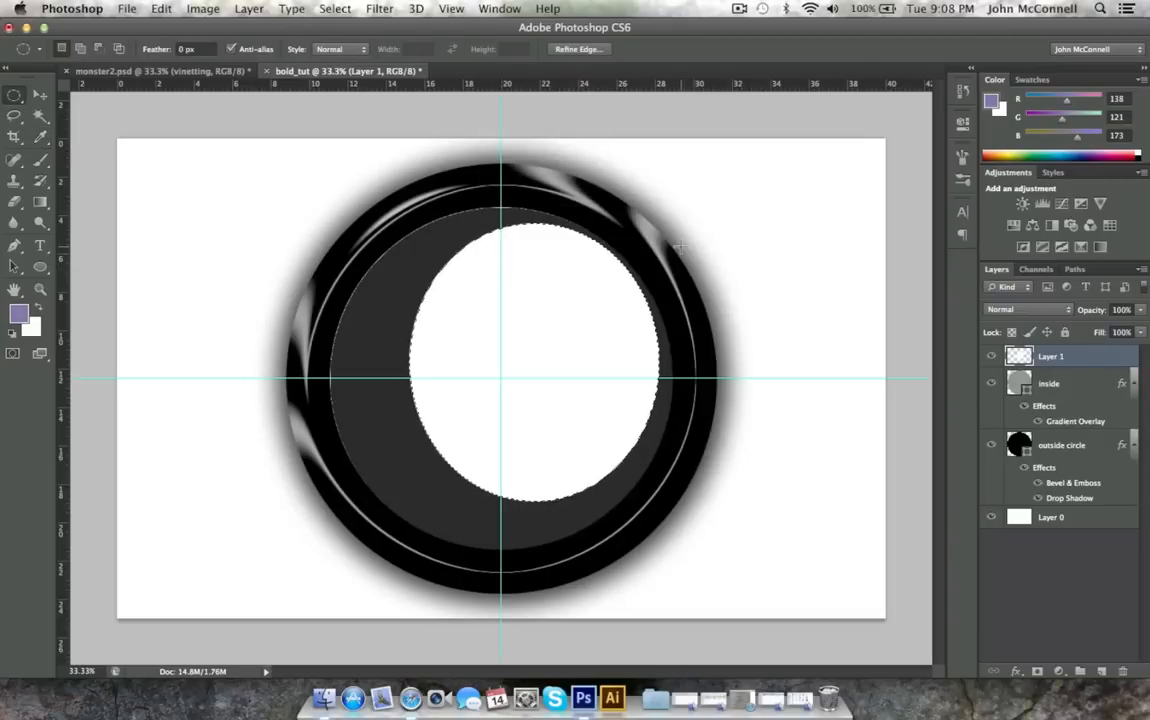
key(ctrl+d)
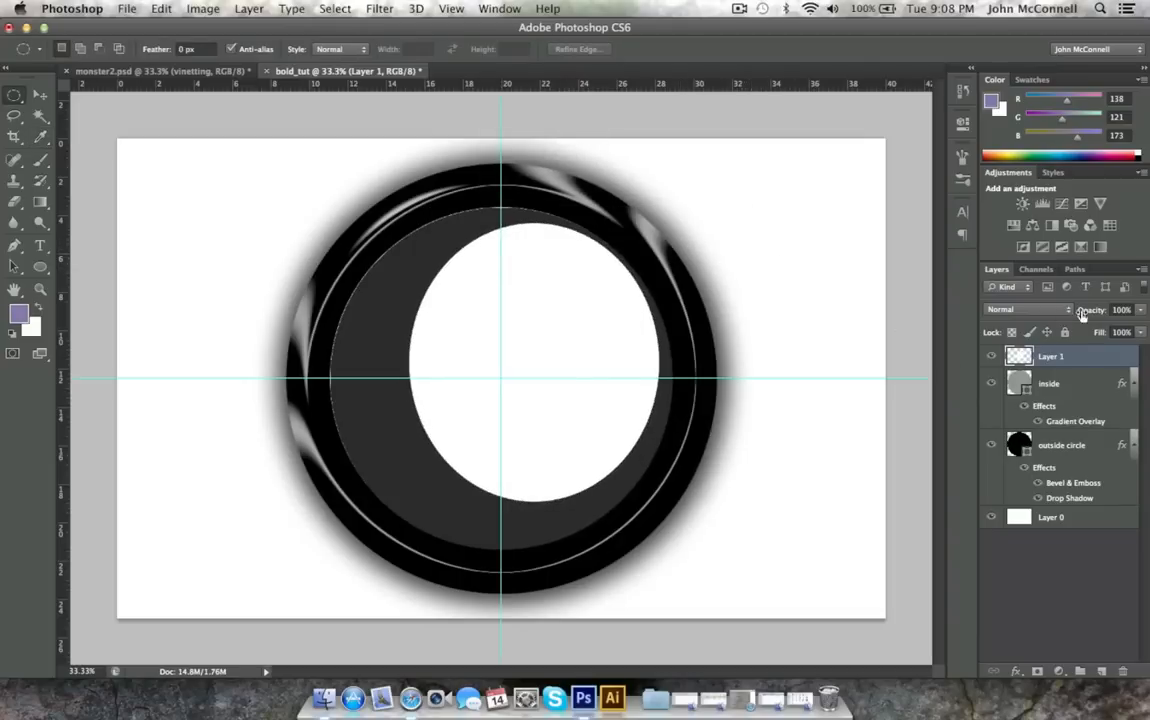
click(1140, 310)
drag(1137, 327, 1068, 331)
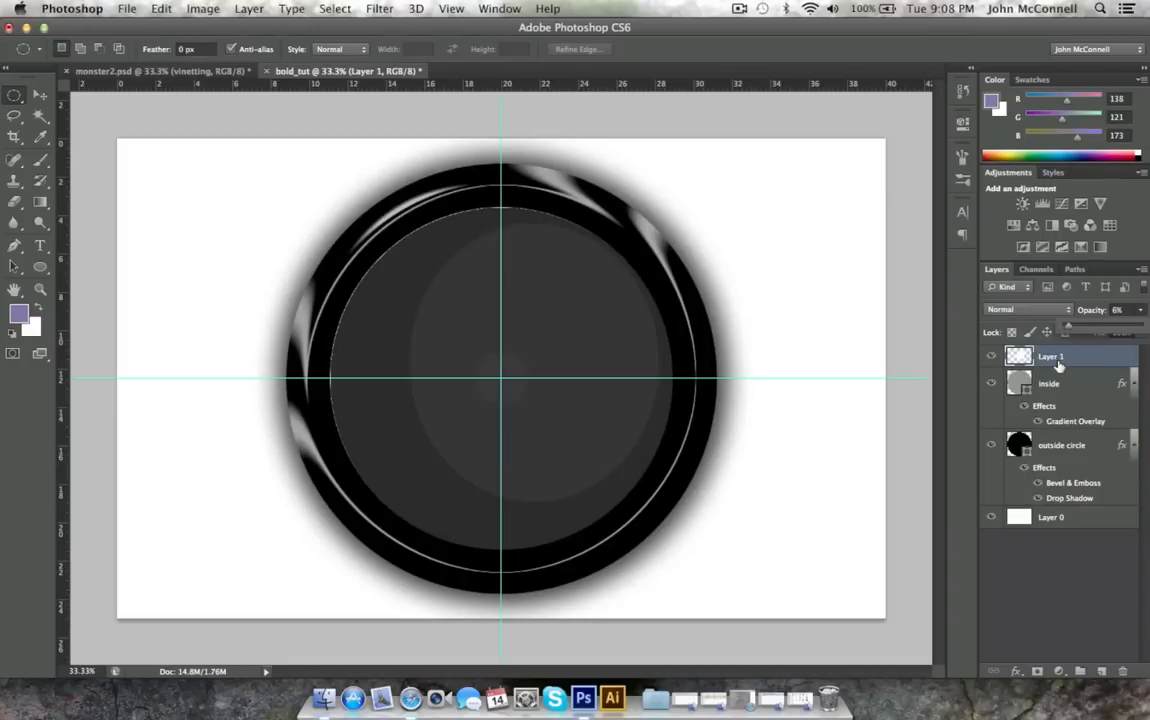
Duplicate the faint ellipse layer, scale the copy to about 115% by 109%, rotate it about 7.9°, and shift it toward the lower left.
click(1057, 357)
key(super+j)
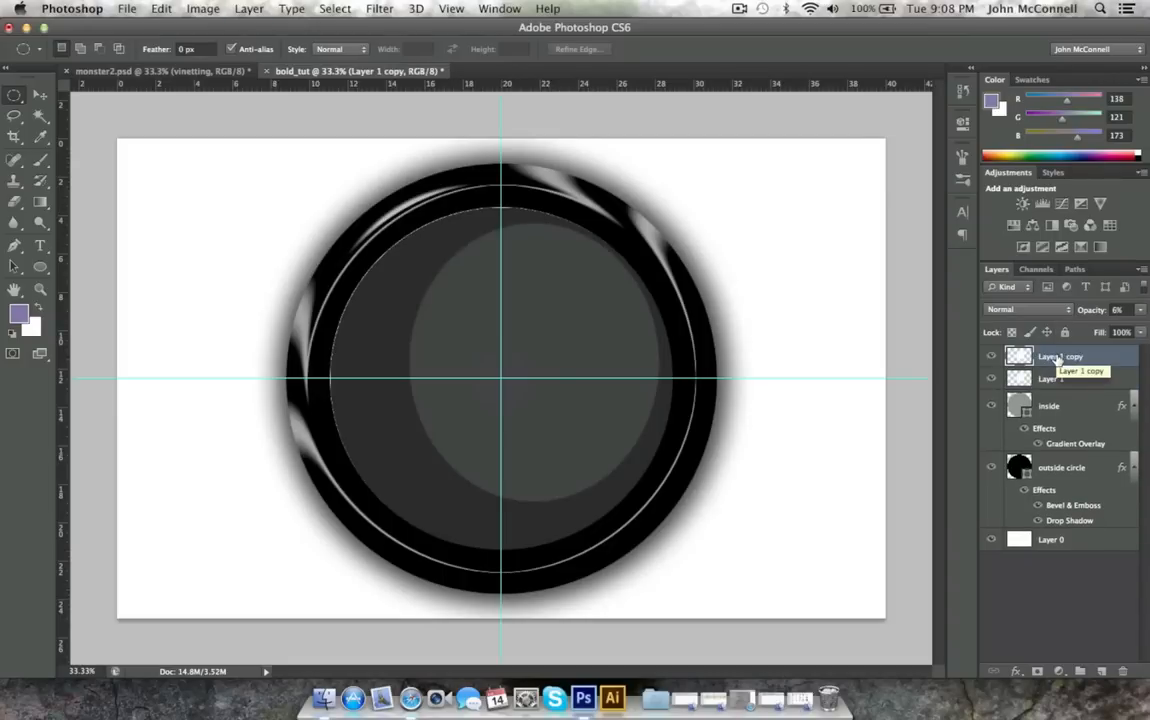
key(super+t)
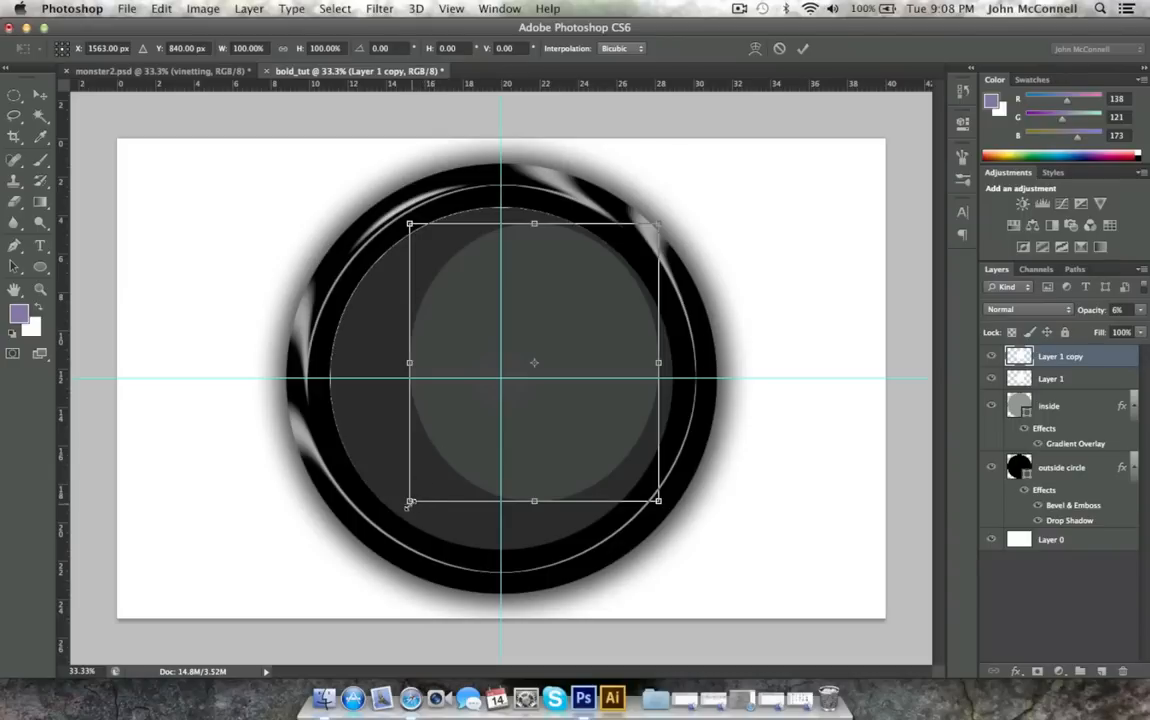
drag(409, 503, 336, 500)
mouse_move(505, 426)
mouse_down()
mouse_move(477, 443)
mouse_move(487, 428)
mouse_up()
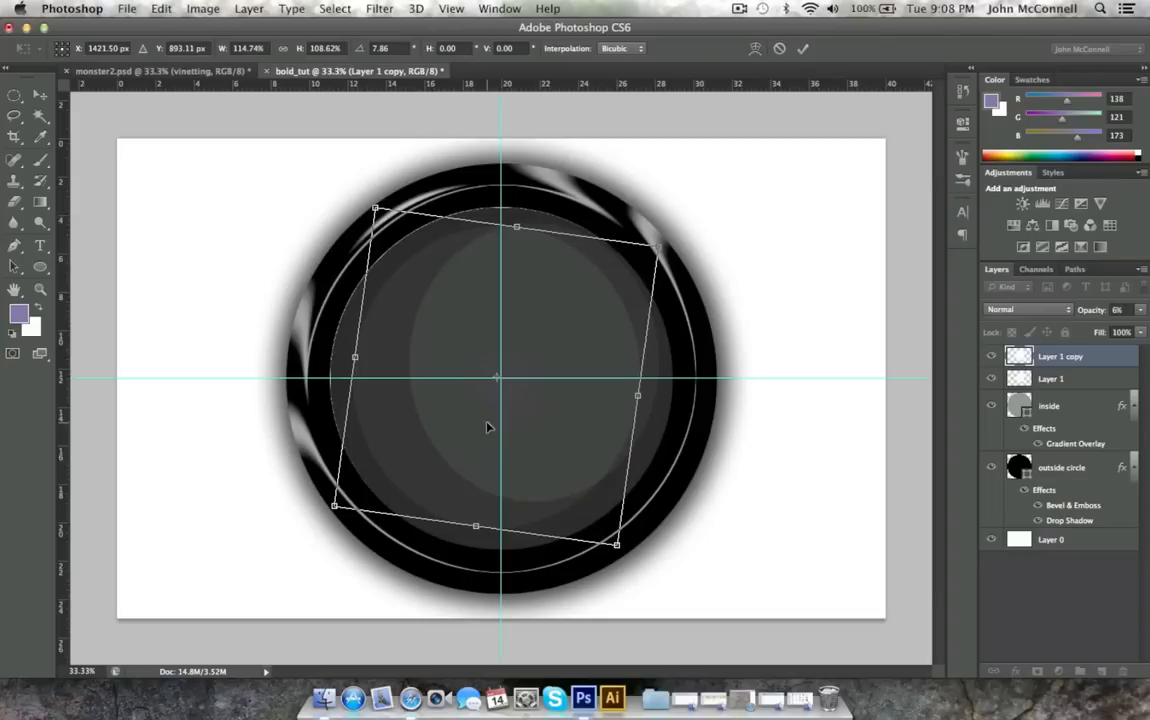
click(40, 94)
click(697, 250)
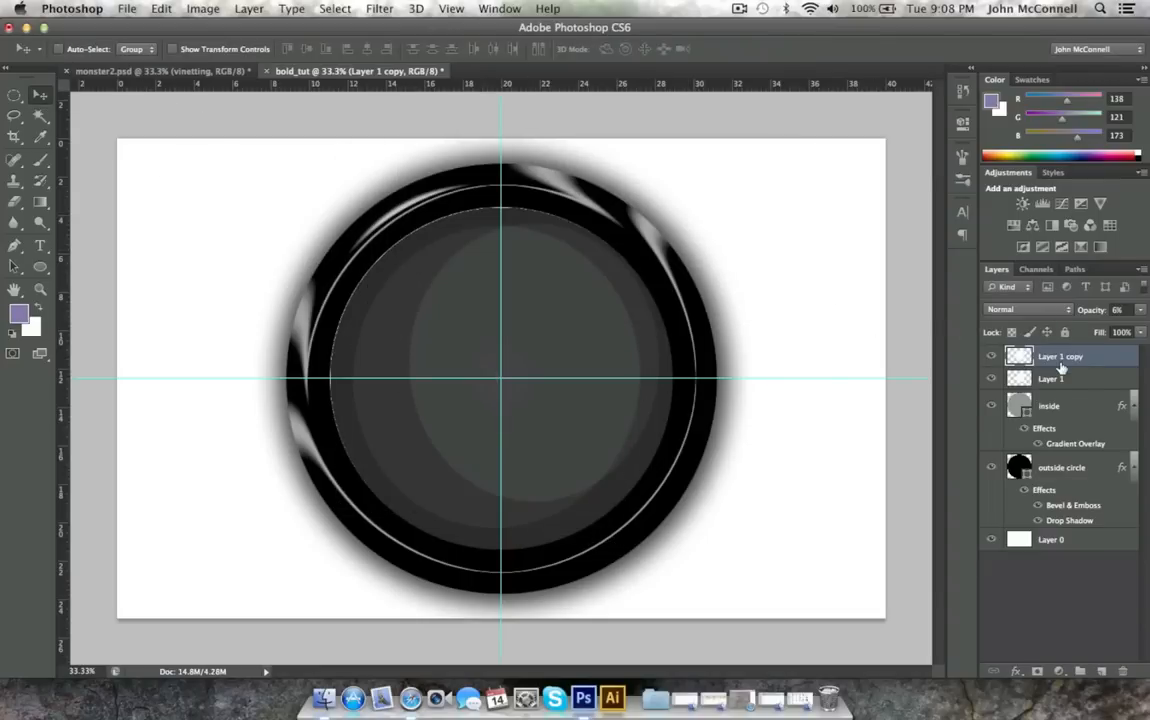
Duplicate the enlarged ellipse, scale the copy to about 88% by 70%, rotate it about -8.7°, and move it up within the inner circle.
key(ctrl+j)
key(ctrl+t)
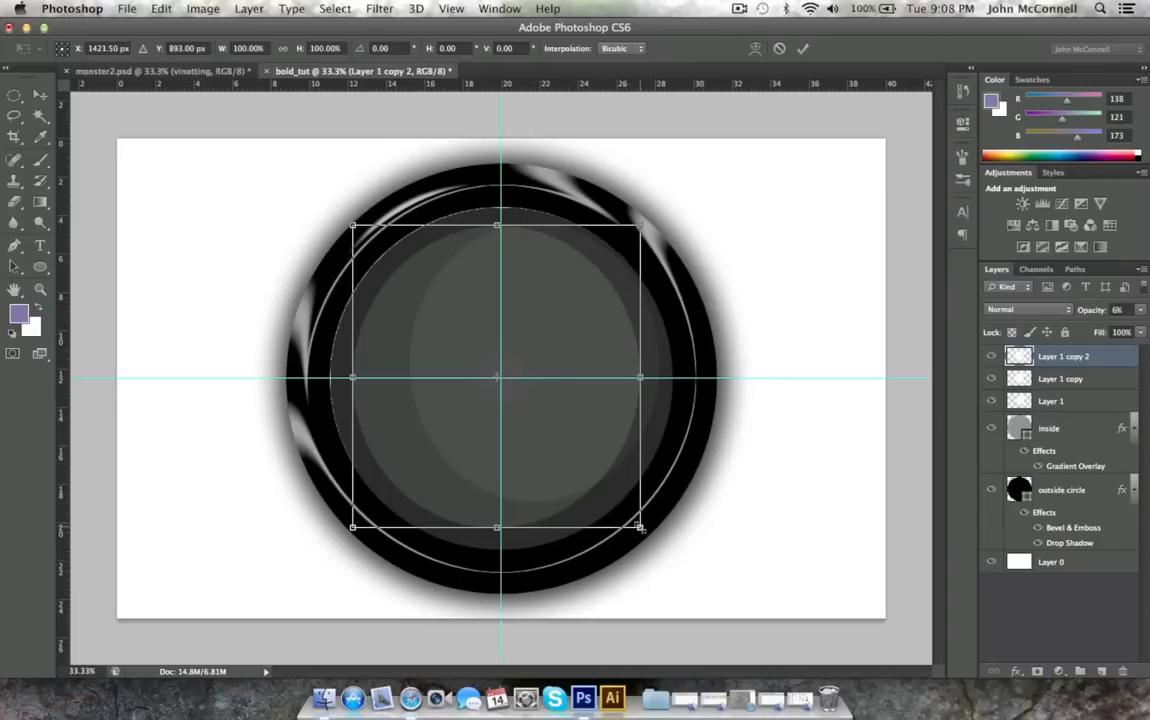
drag(640, 527, 610, 472)
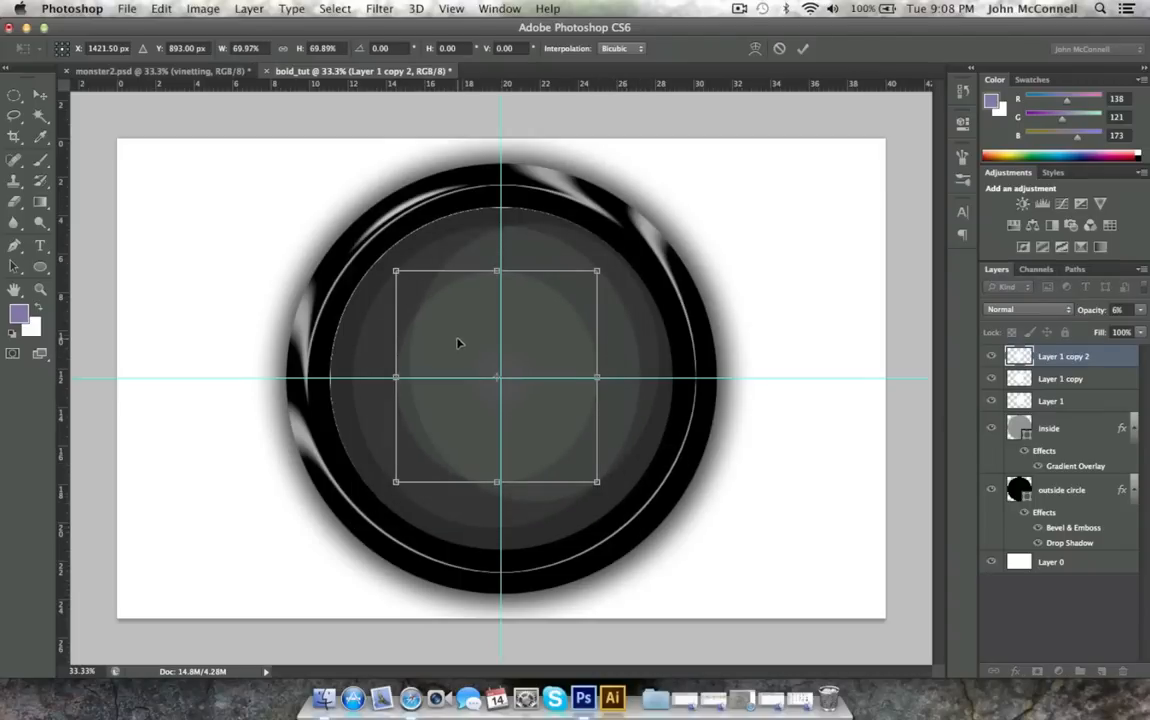
drag(457, 341, 483, 311)
drag(368, 205, 441, 214)
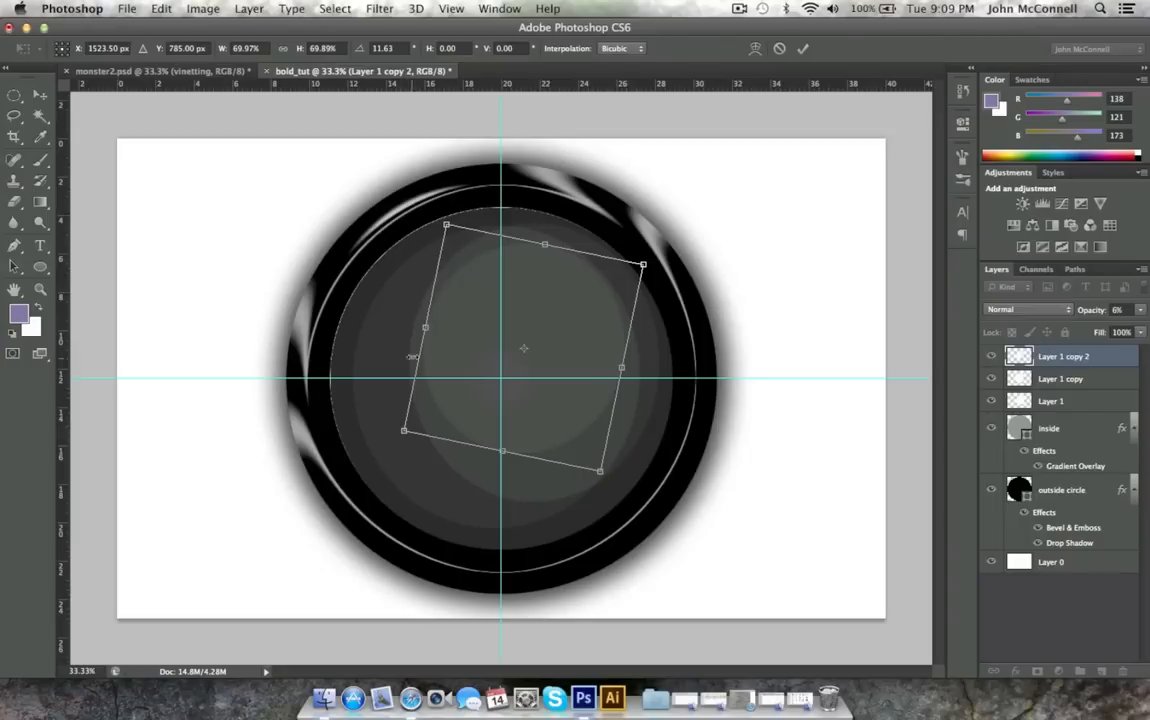
drag(420, 324, 370, 322)
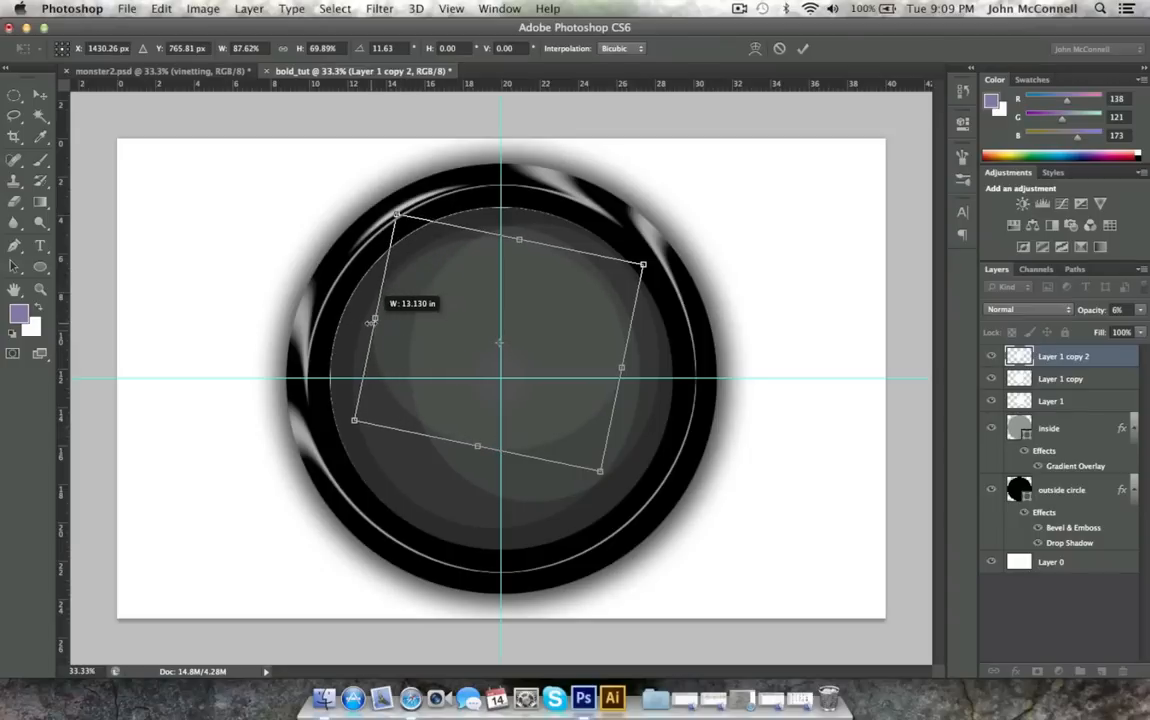
drag(343, 440, 390, 460)
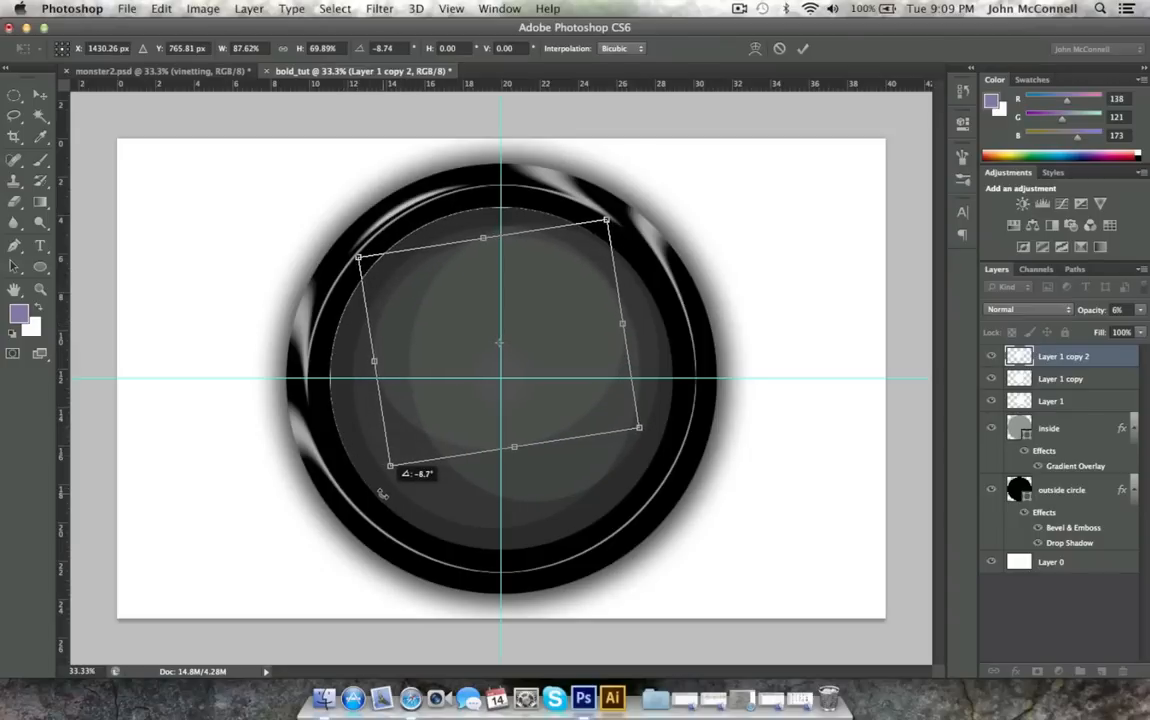
click(42, 94)
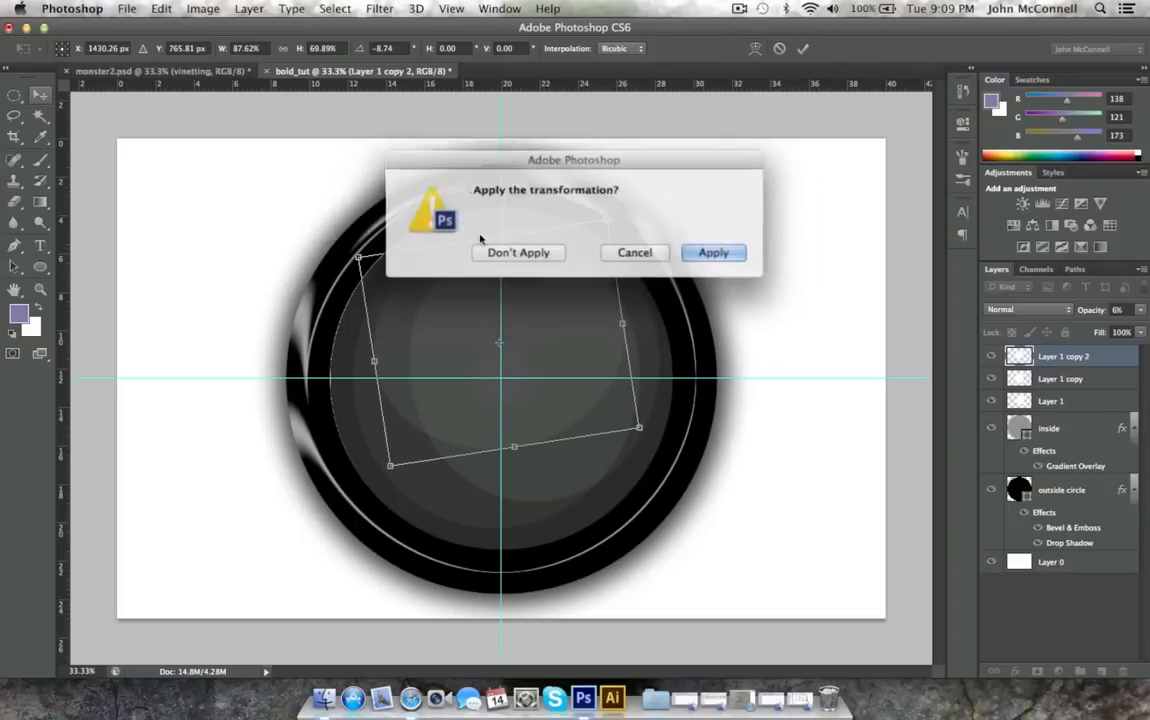
click(695, 251)
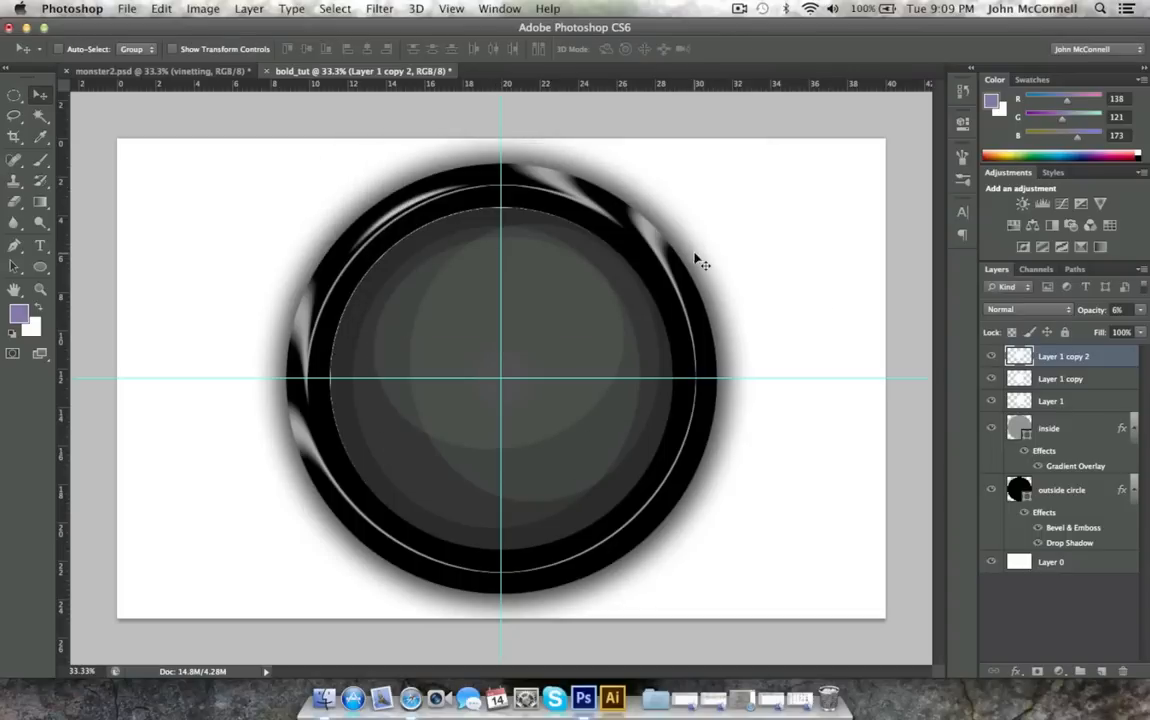
Lower the opacity of the two duplicated ellipse layers, Layer 1 copy 2 and Layer 1 copy, to 2% each.
click(1140, 310)
drag(1072, 330, 1063, 330)
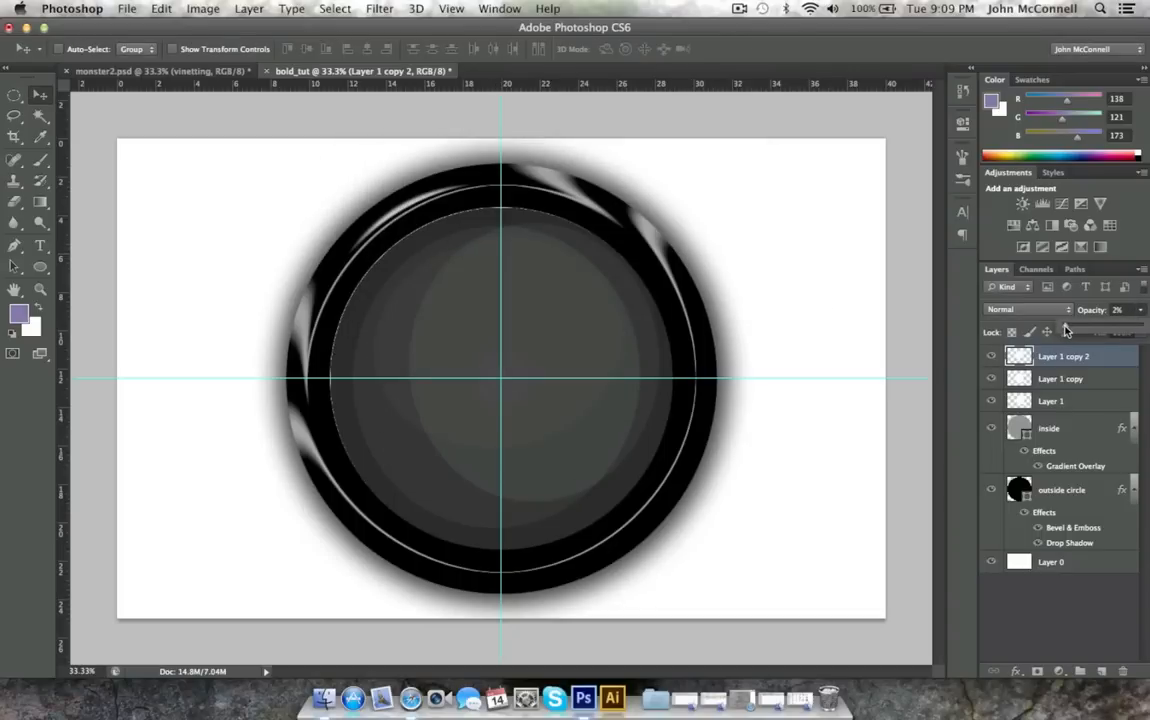
click(1066, 378)
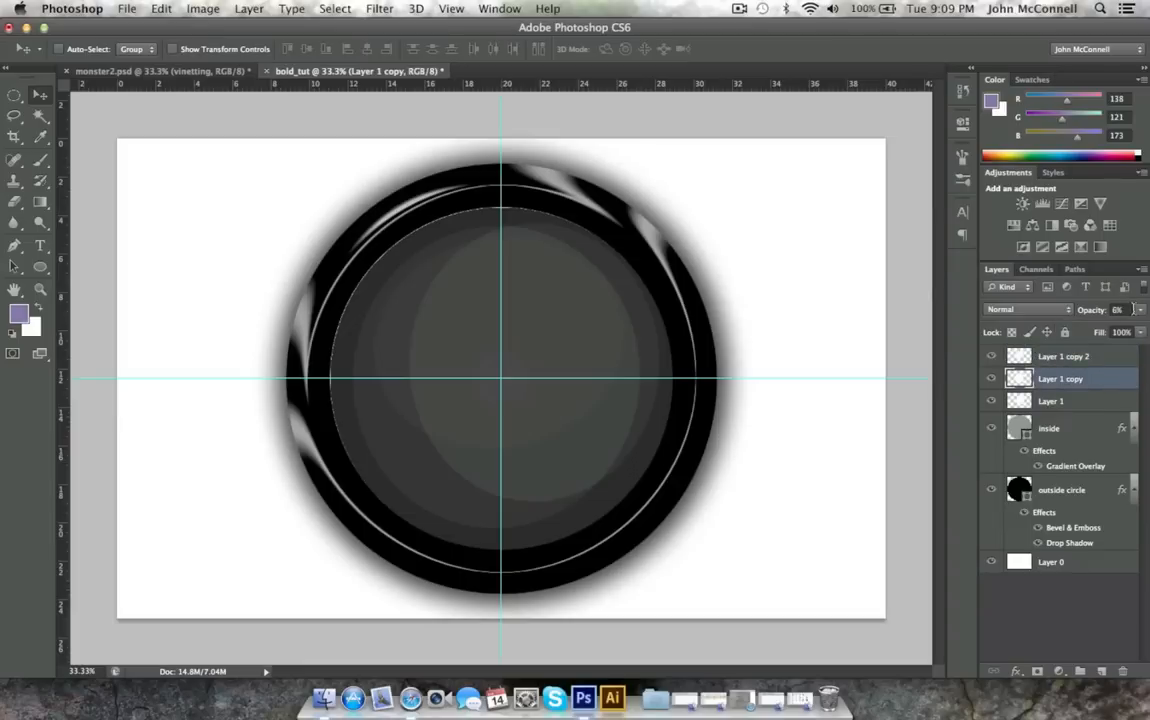
click(1131, 309)
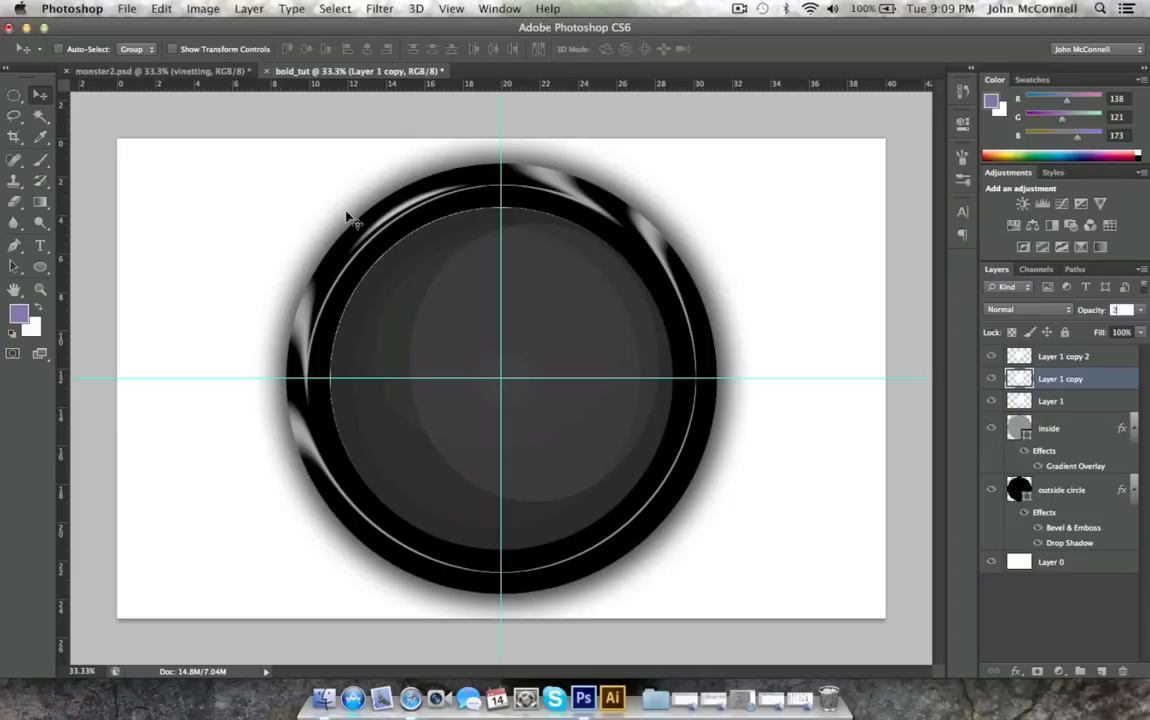
Add a linear Gradient Overlay to the white background layer, Layer 0, and open its gradient for editing.
click(1062, 563)
right_click(1080, 564)
click(1101, 566)
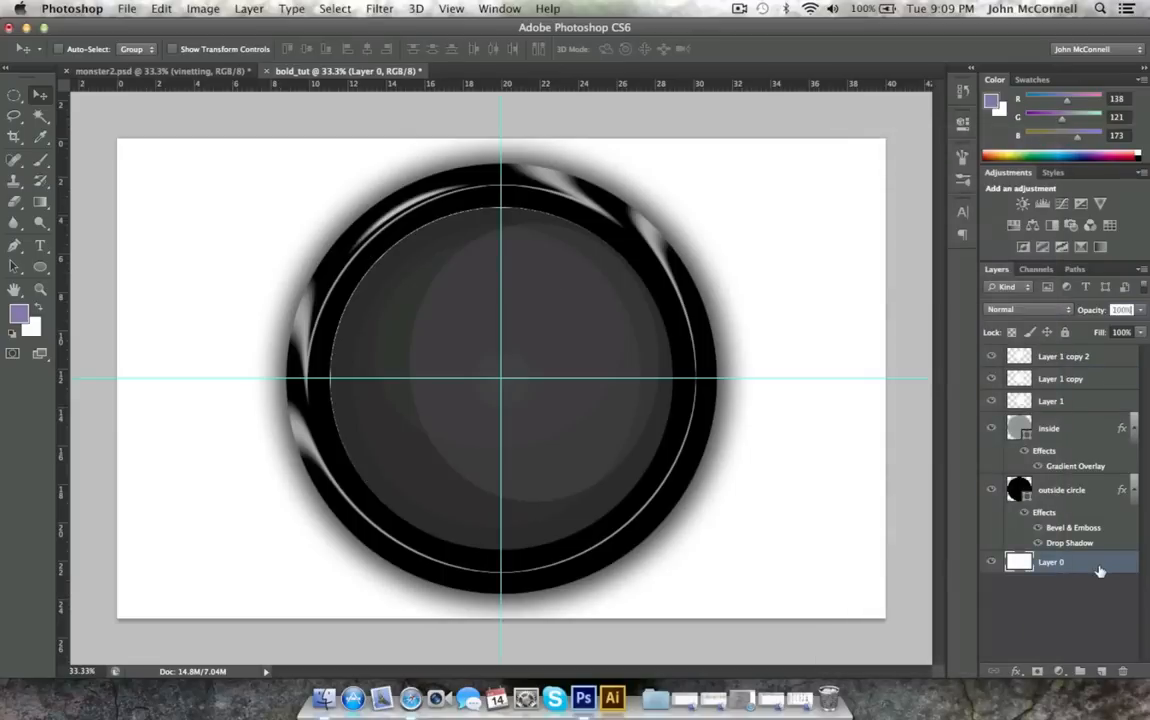
double_click(1101, 566)
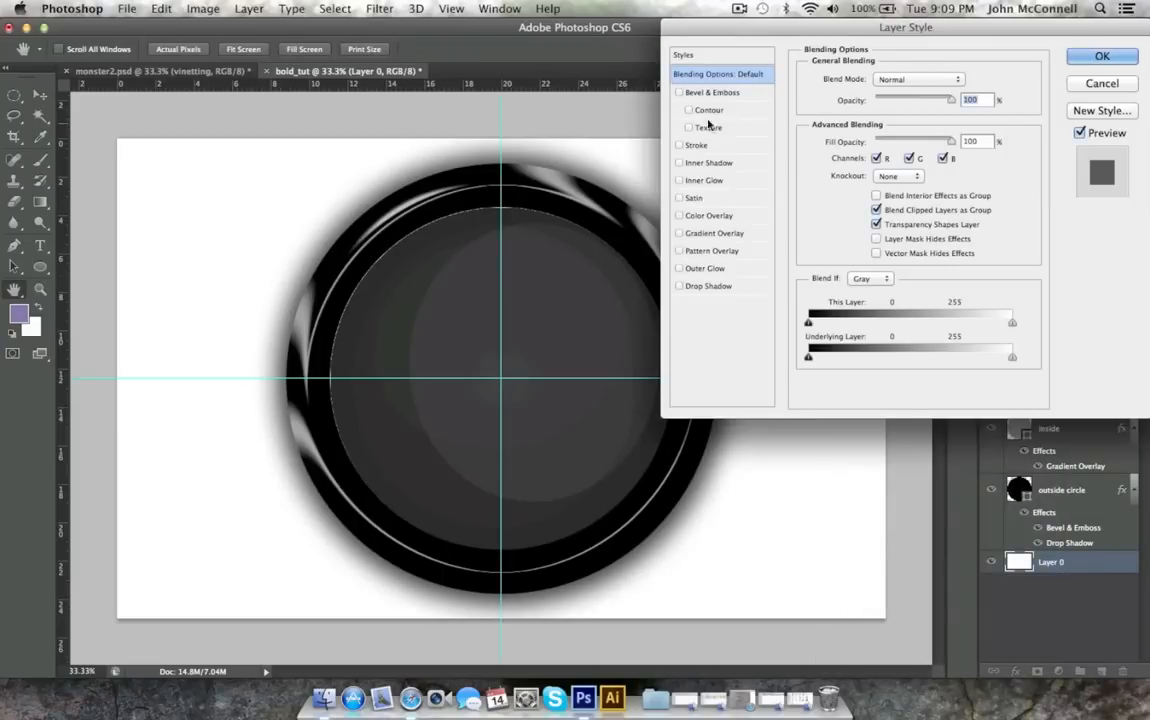
click(705, 233)
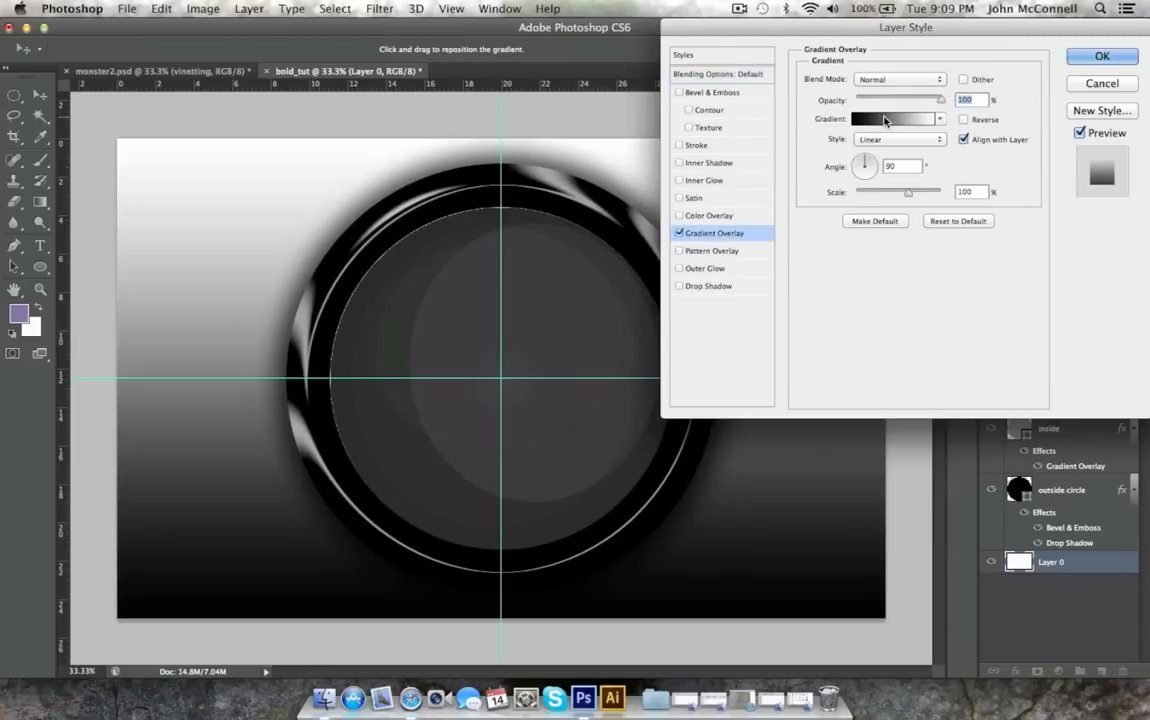
click(889, 118)
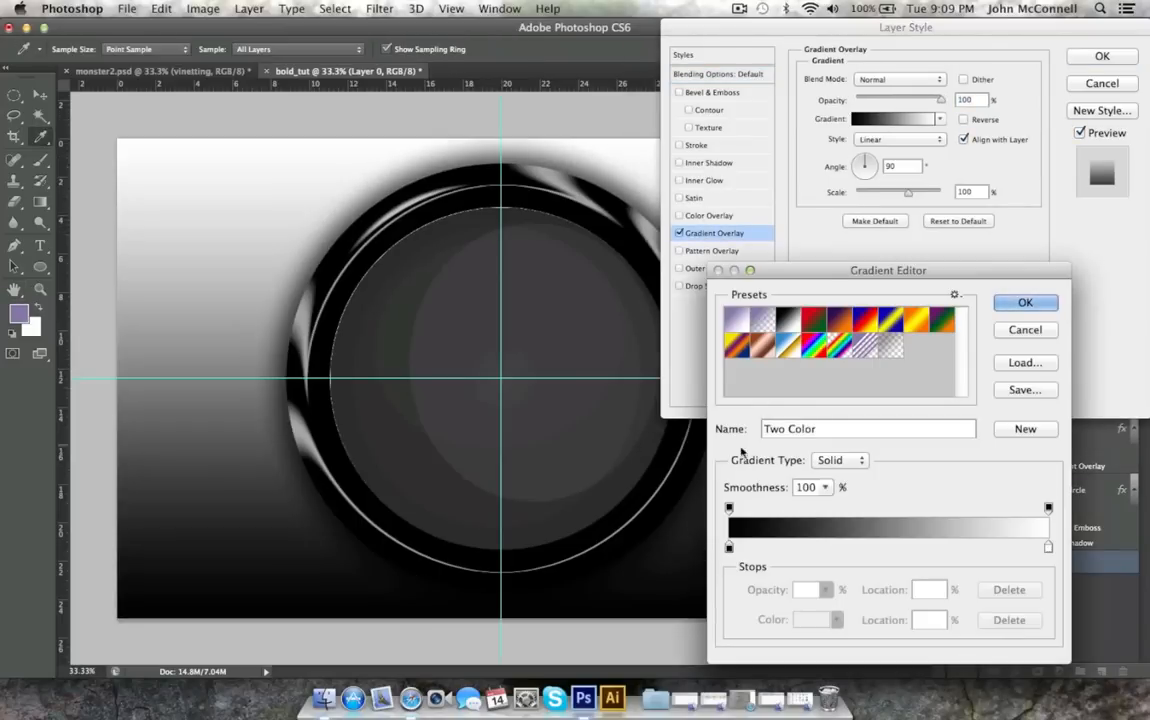
Set the gradient's black color stop to #919191 and its white color stop to #d7d7d7.
click(729, 548)
click(808, 620)
drag(588, 198, 584, 253)
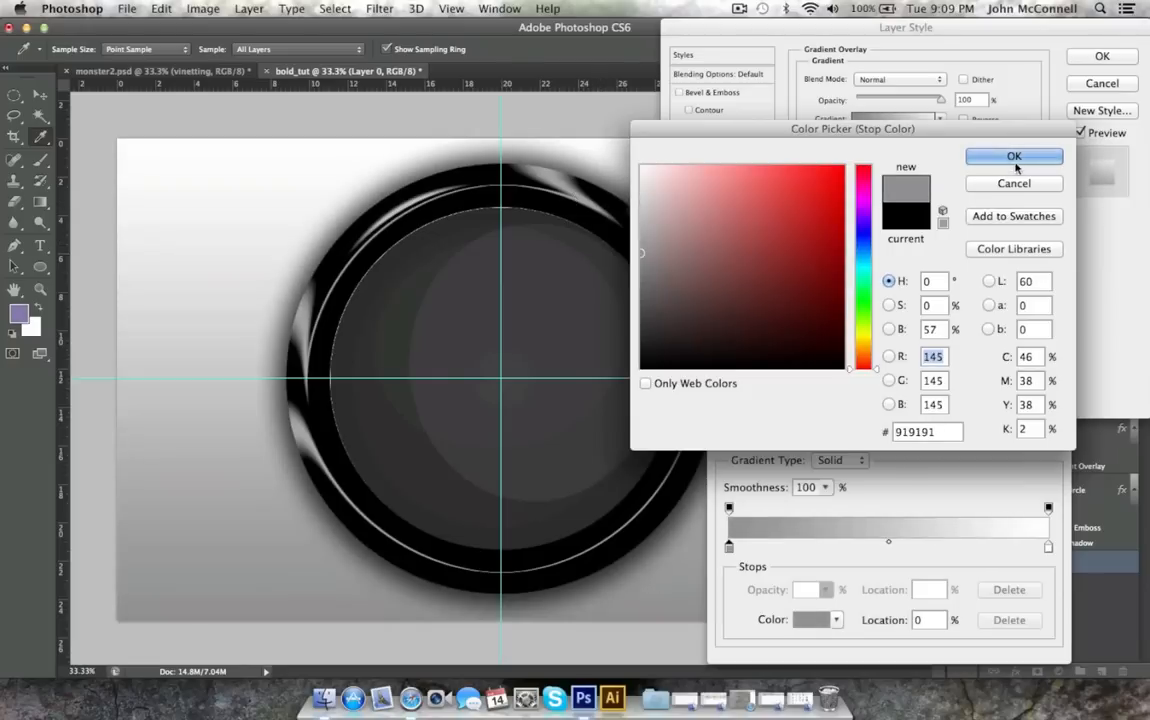
click(1013, 158)
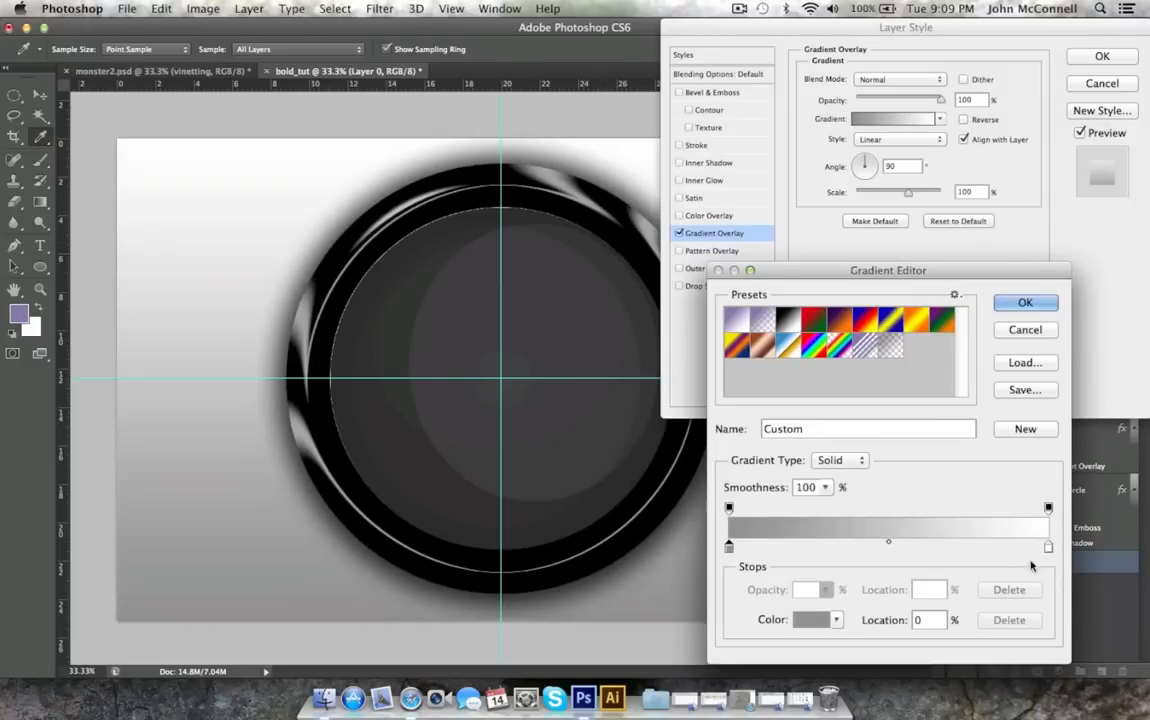
click(1048, 546)
click(815, 620)
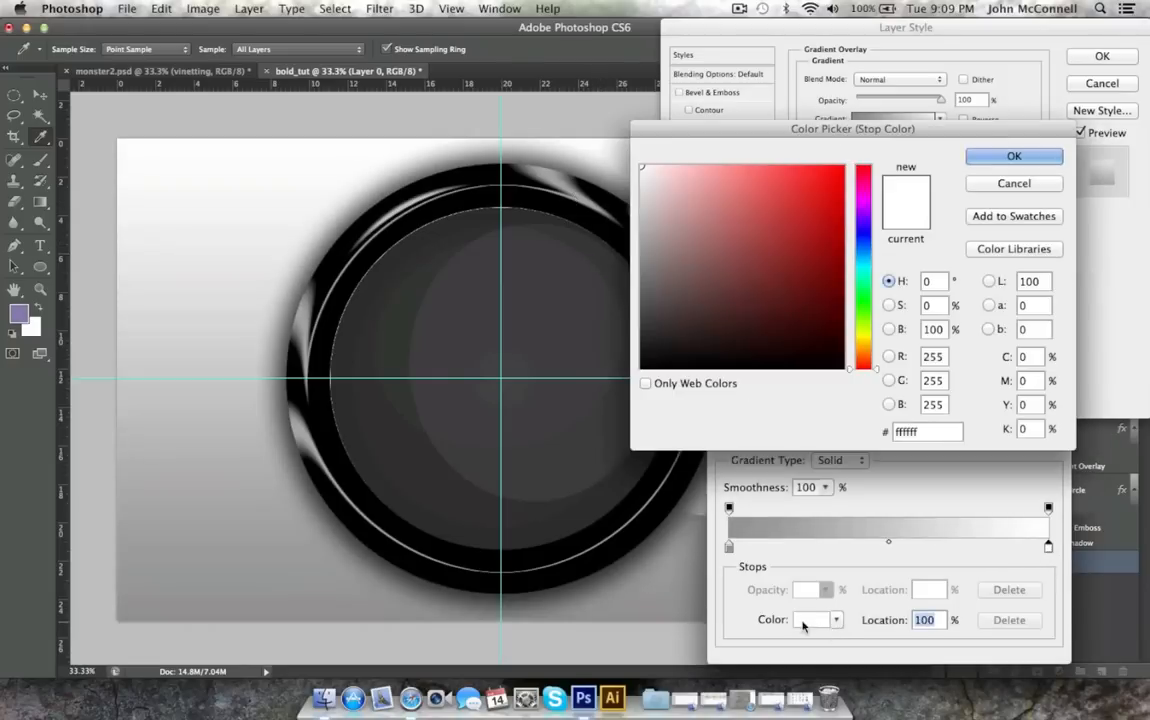
click(620, 199)
drag(620, 199, 607, 197)
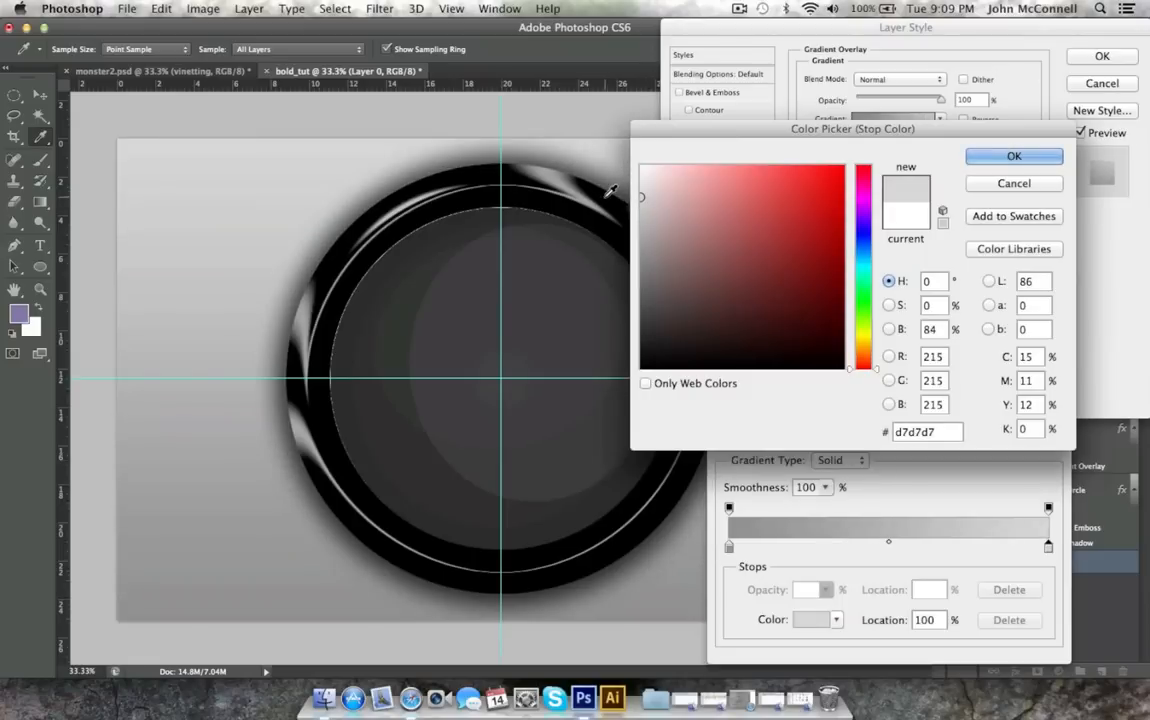
click(1014, 156)
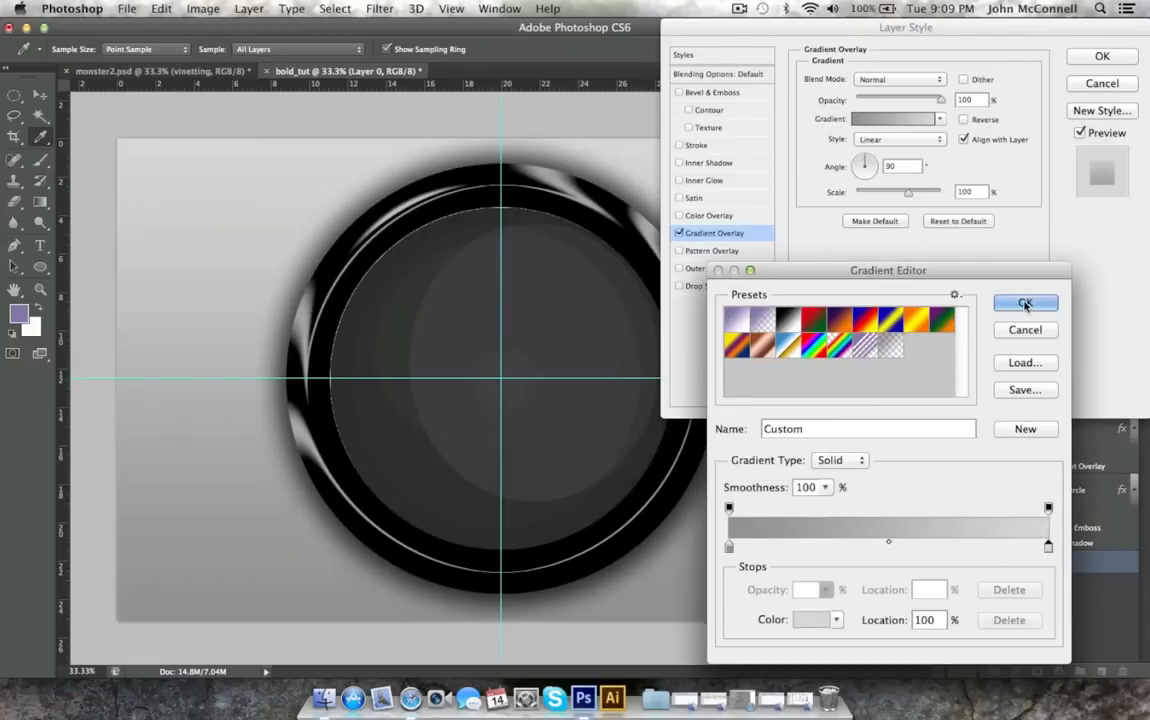
Set the gradient's darker color stop to #bababa and apply the gradient overlay to the background layer.
click(728, 548)
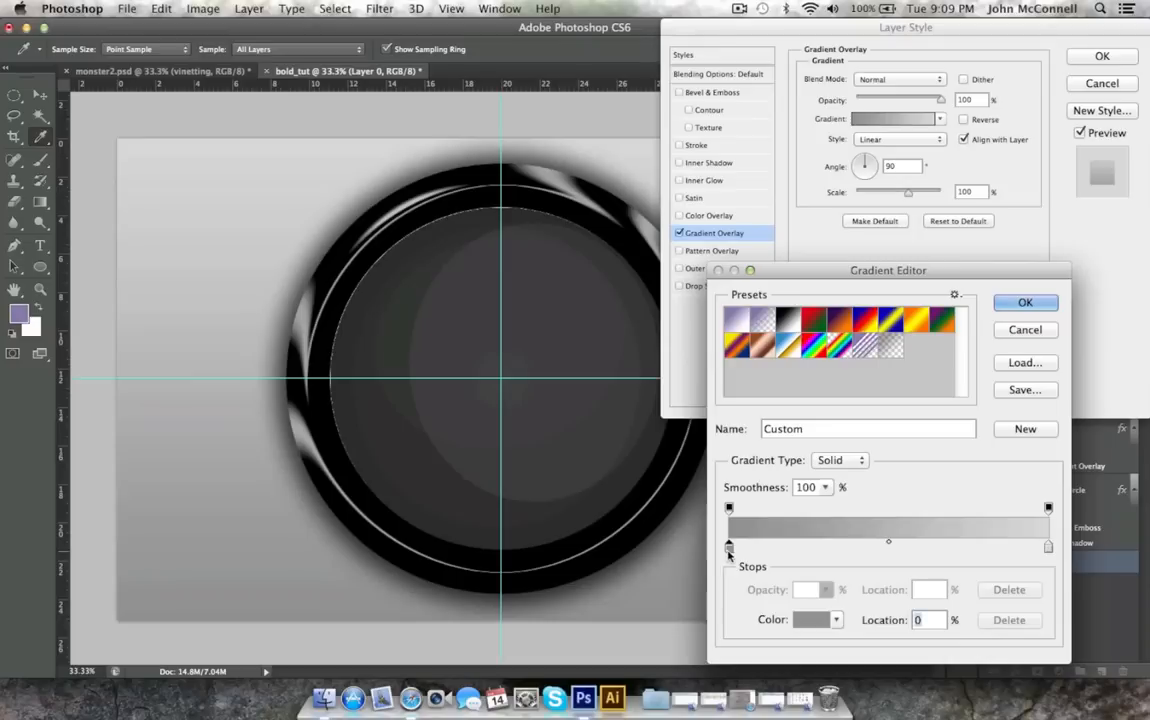
click(811, 618)
drag(670, 217, 634, 220)
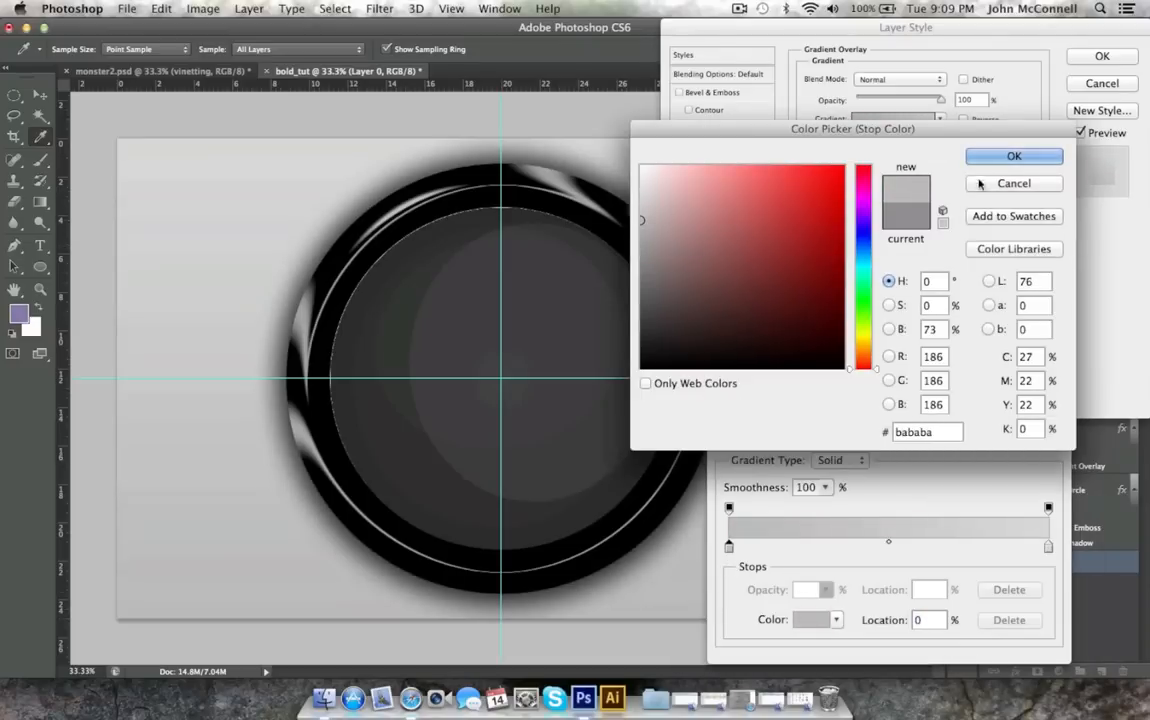
click(1014, 156)
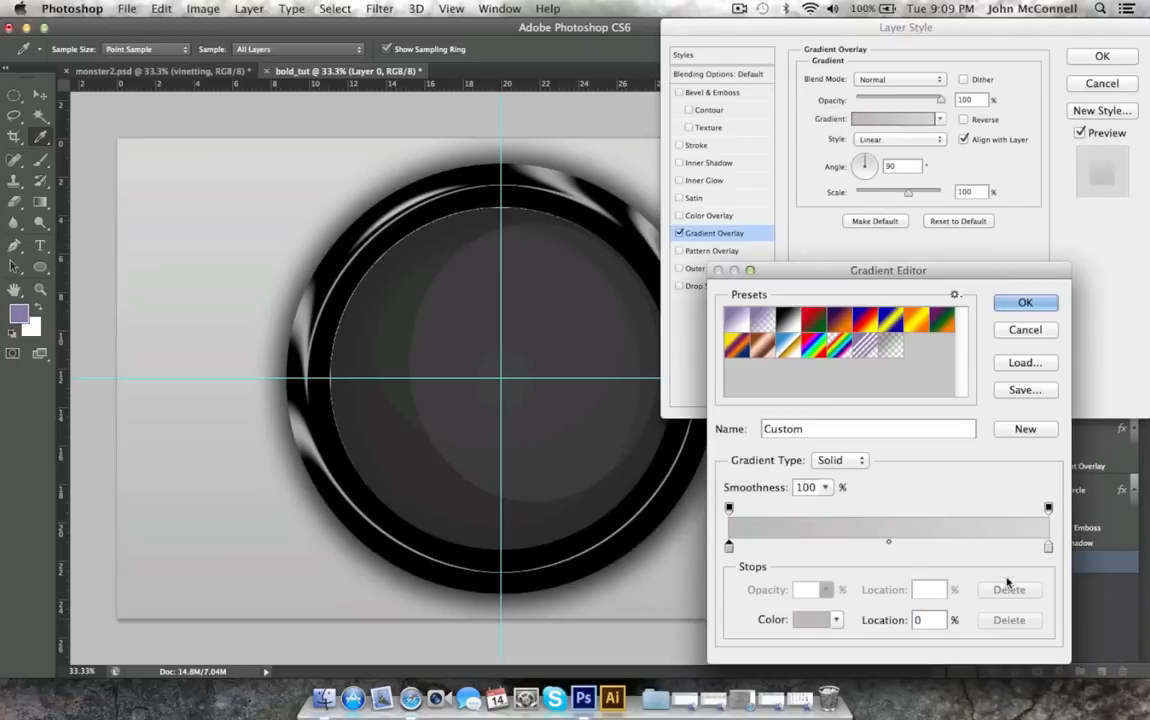
click(1025, 302)
key(Return)
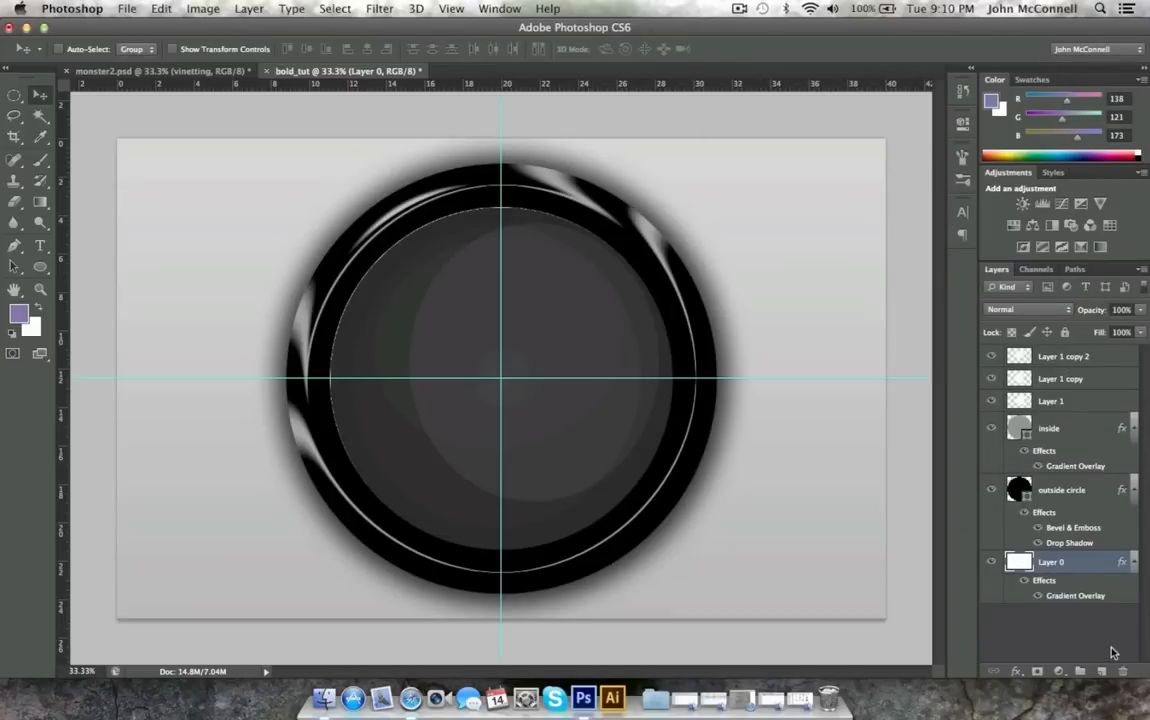
Create a layer group and move the three faint ellipse layers into it above the inside layer.
click(1079, 675)
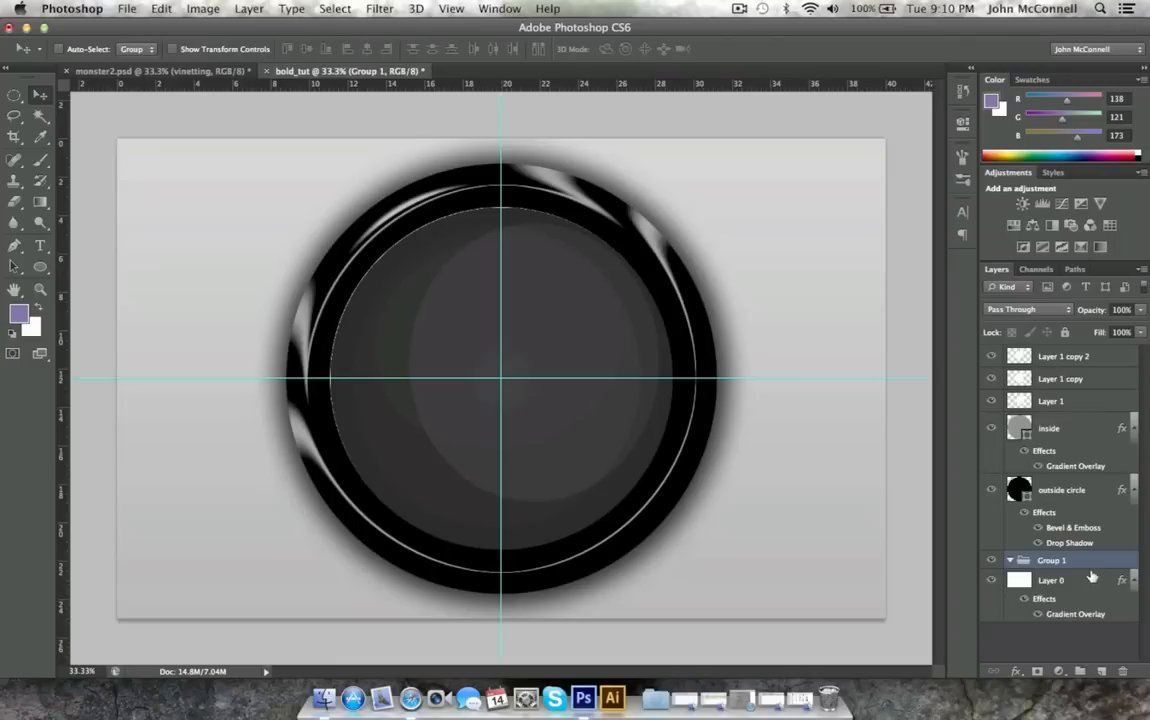
drag(1050, 400, 1048, 346)
drag(1068, 561, 1060, 360)
drag(1065, 424, 1060, 356)
Rename the three ellipse layers in the group, in stacking order, as gloss, gloss2 and gloss3.
click(1067, 379)
double_click(1066, 376)
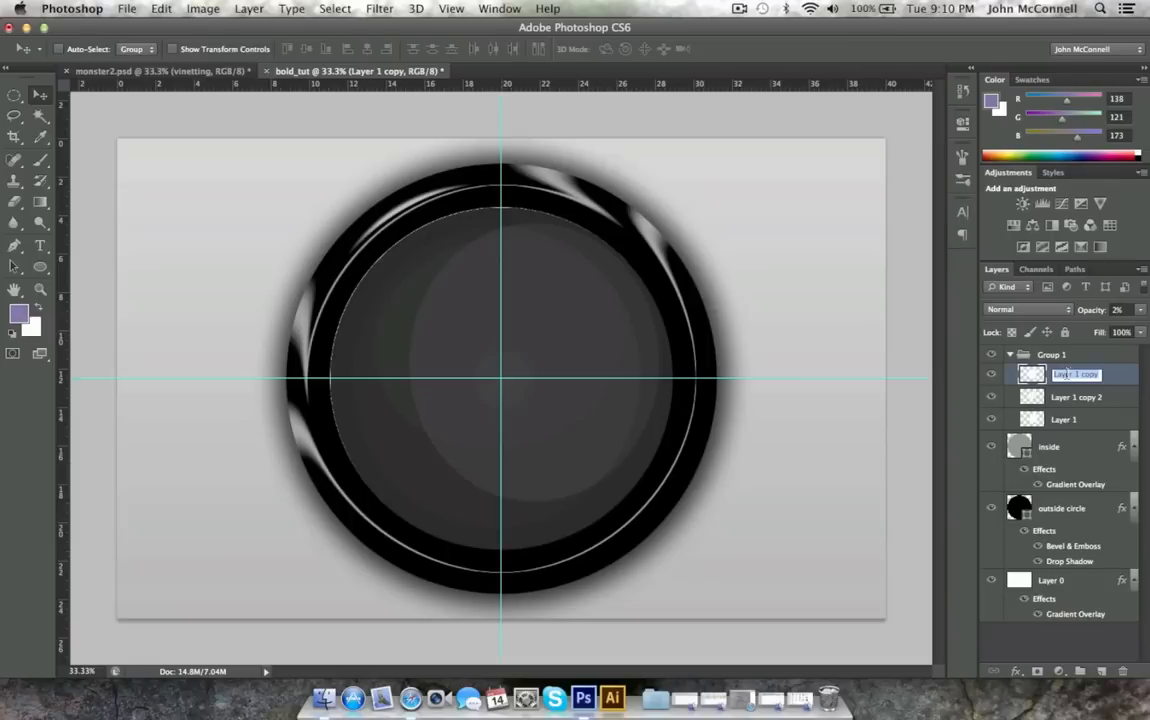
text(d)
key(Return)
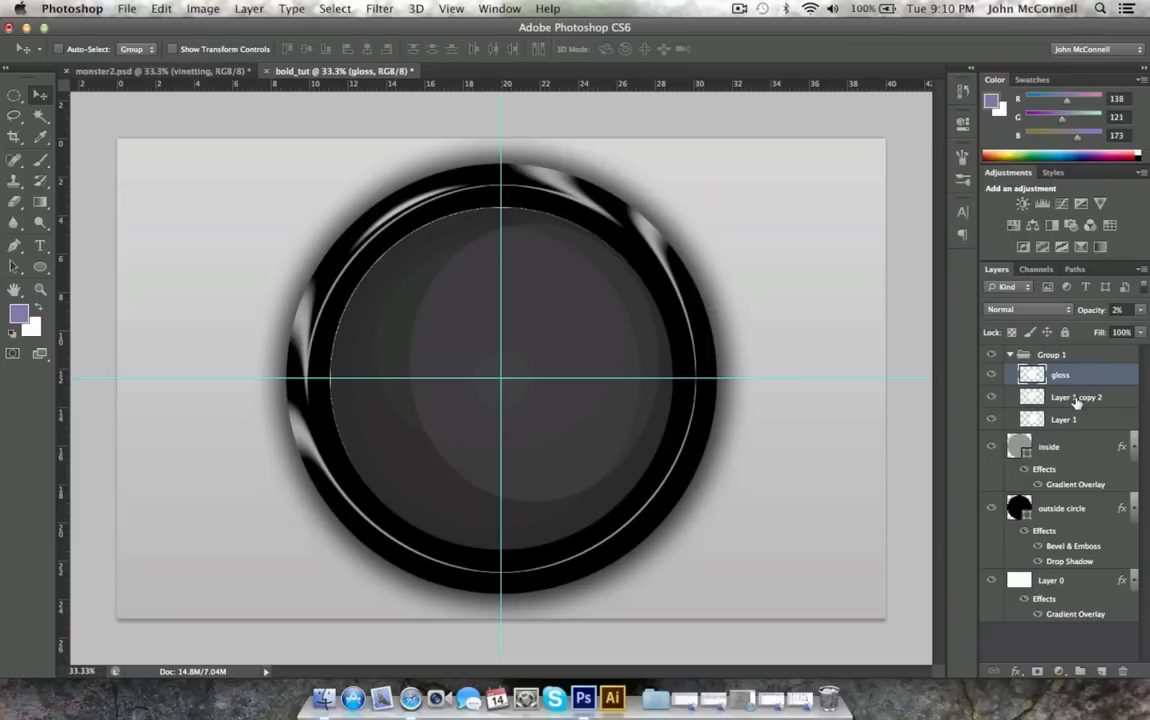
double_click(1076, 396)
text(gloss)
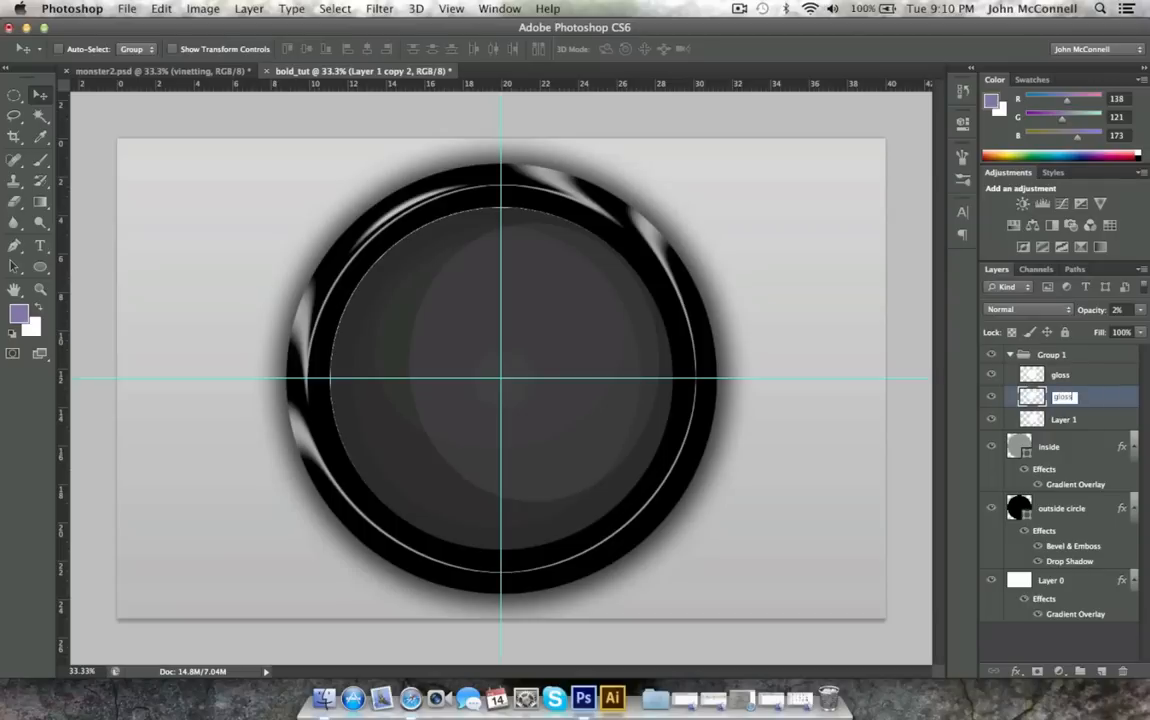
text( 3)
key(Tab)
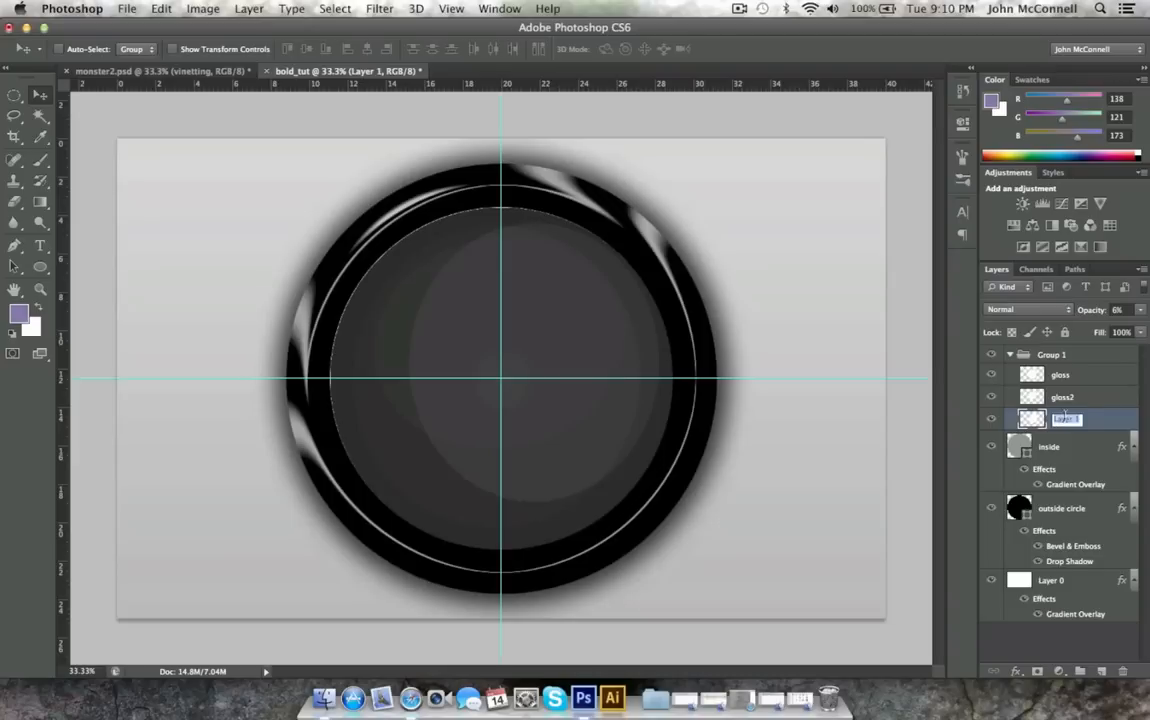
text(gloss3)
Rename the layer group as gloss group and collapse it.
double_click(1049, 356)
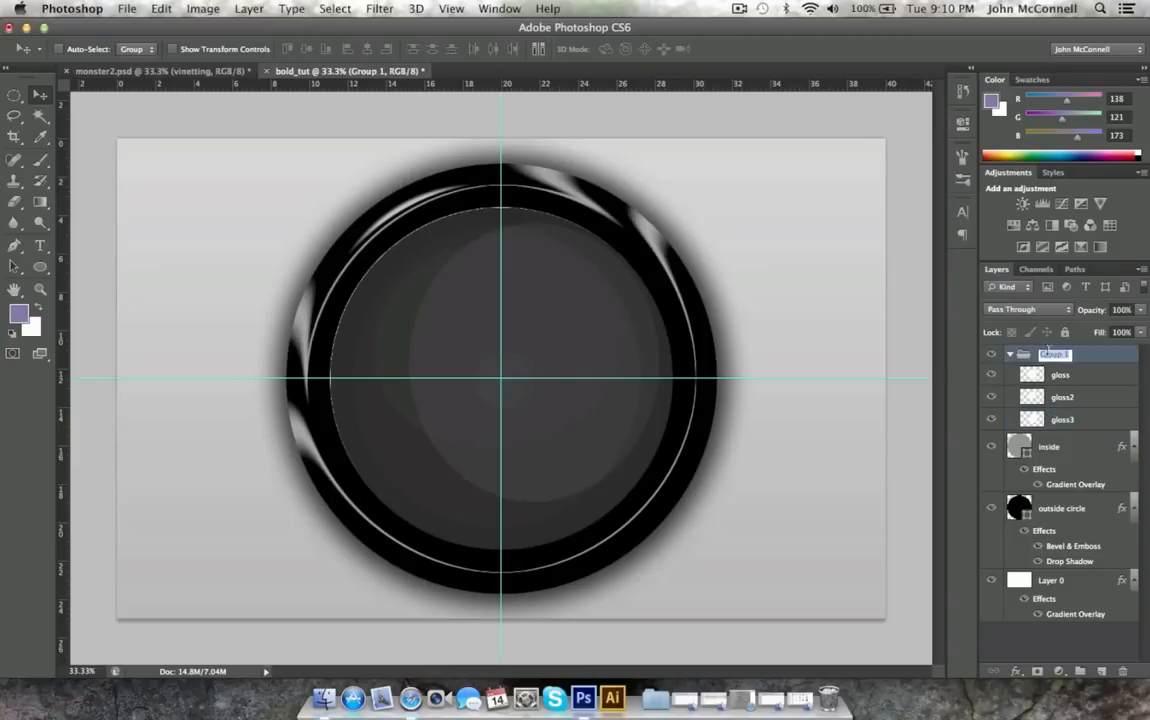
text(d)
key(Return)
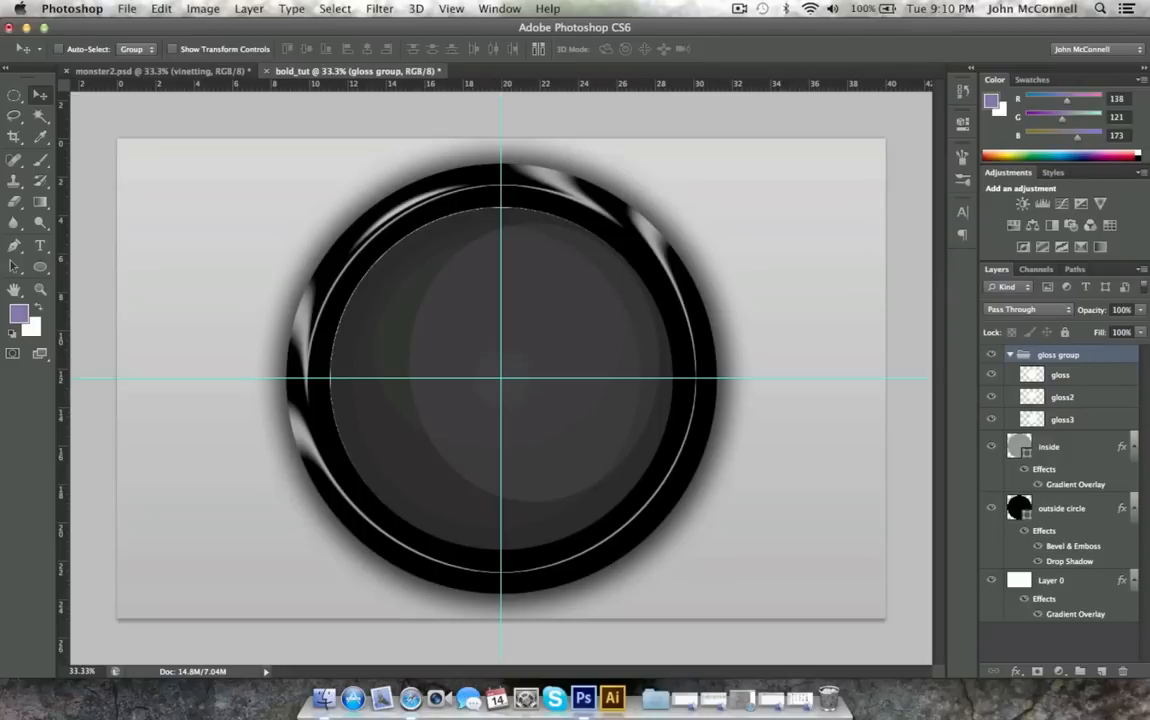
click(1010, 355)
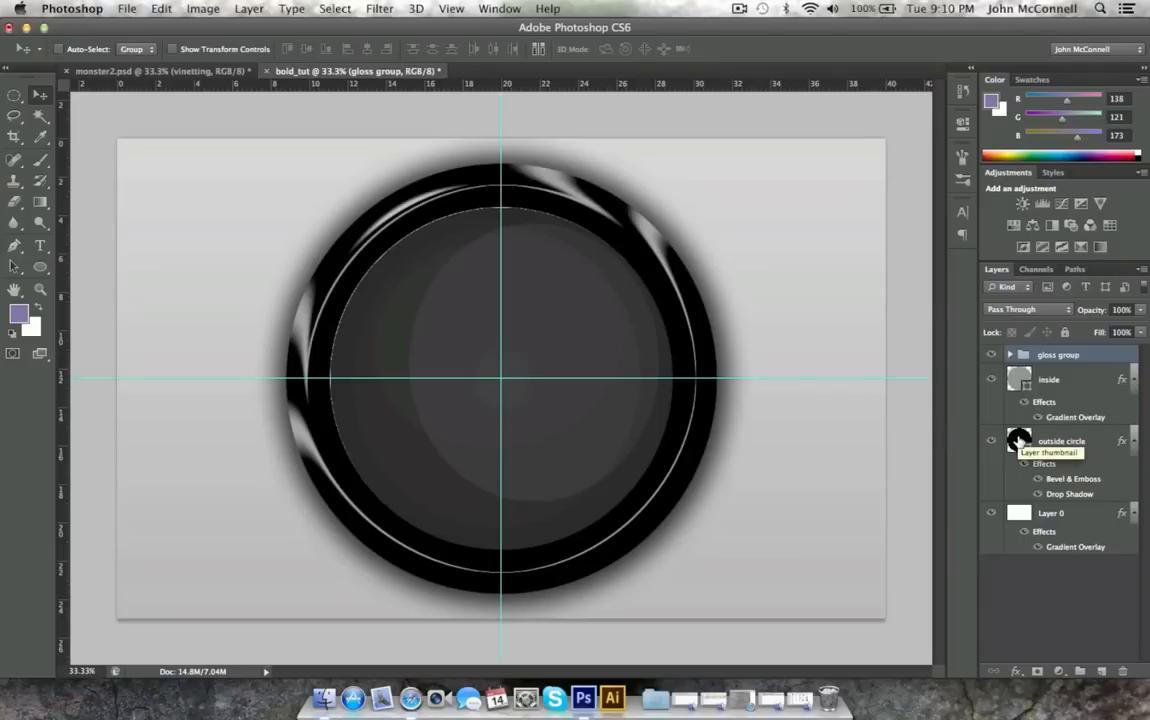
Open concrete_wall_metal_holes_9300368 from the photoshop Tut downloads folder, and close monster2.psd with its changes saved.
click(127, 10)
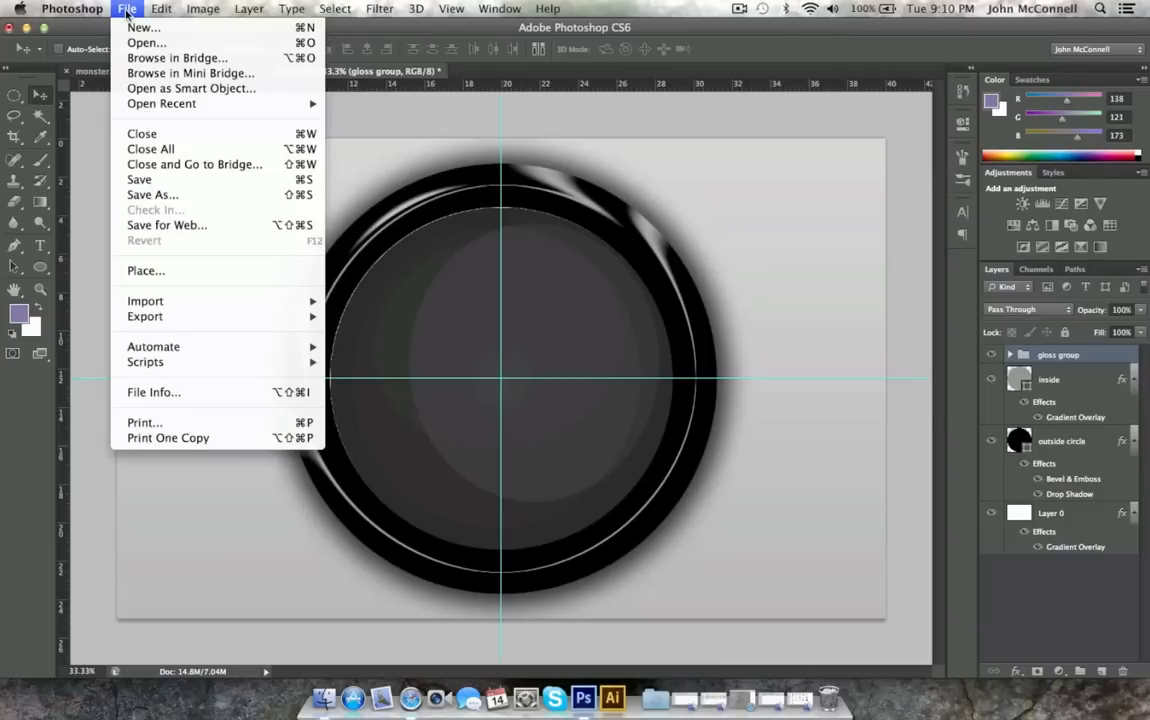
click(136, 44)
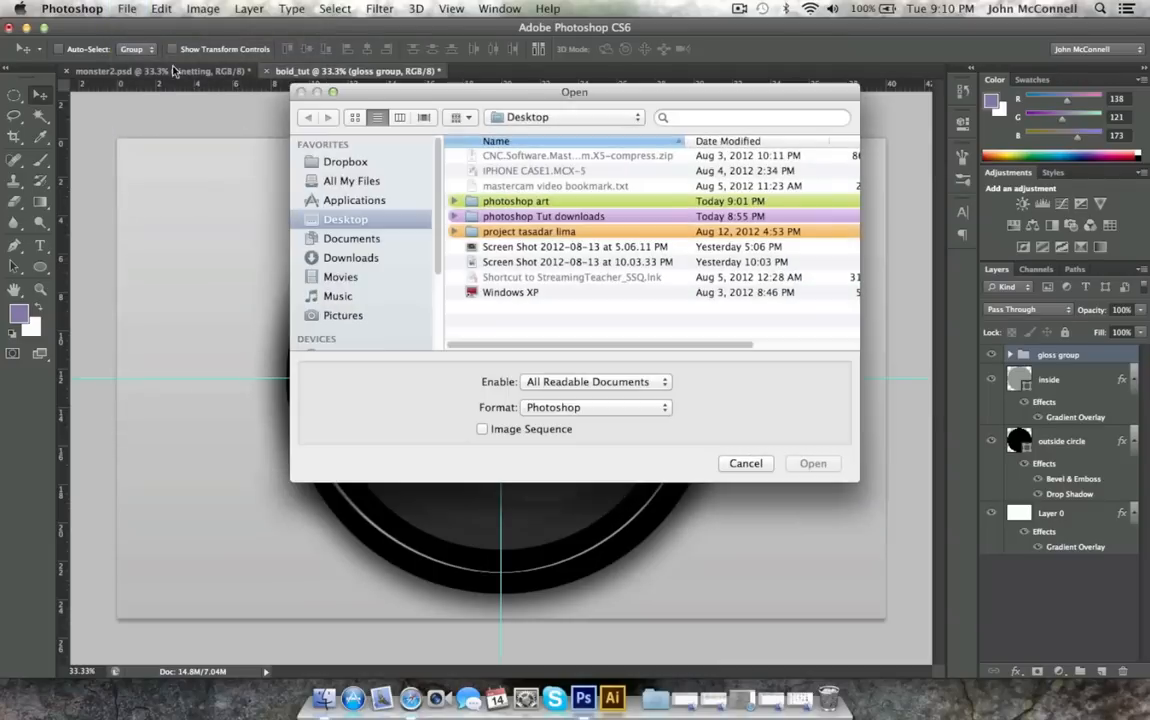
double_click(537, 218)
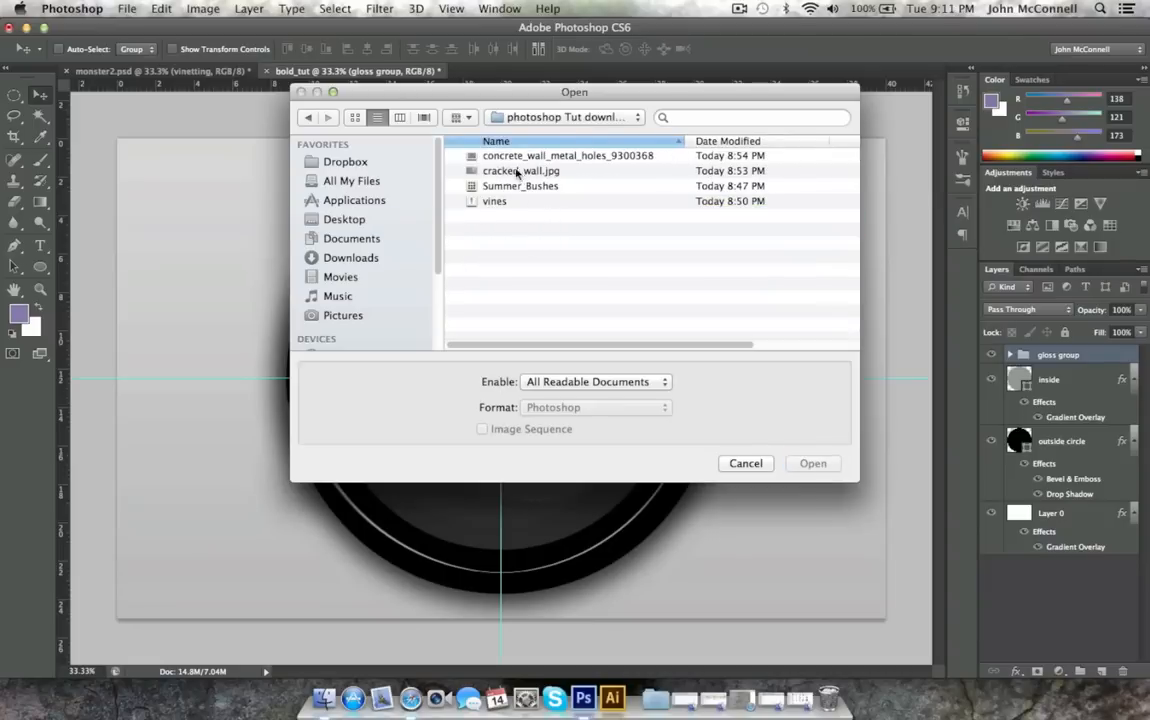
double_click(512, 158)
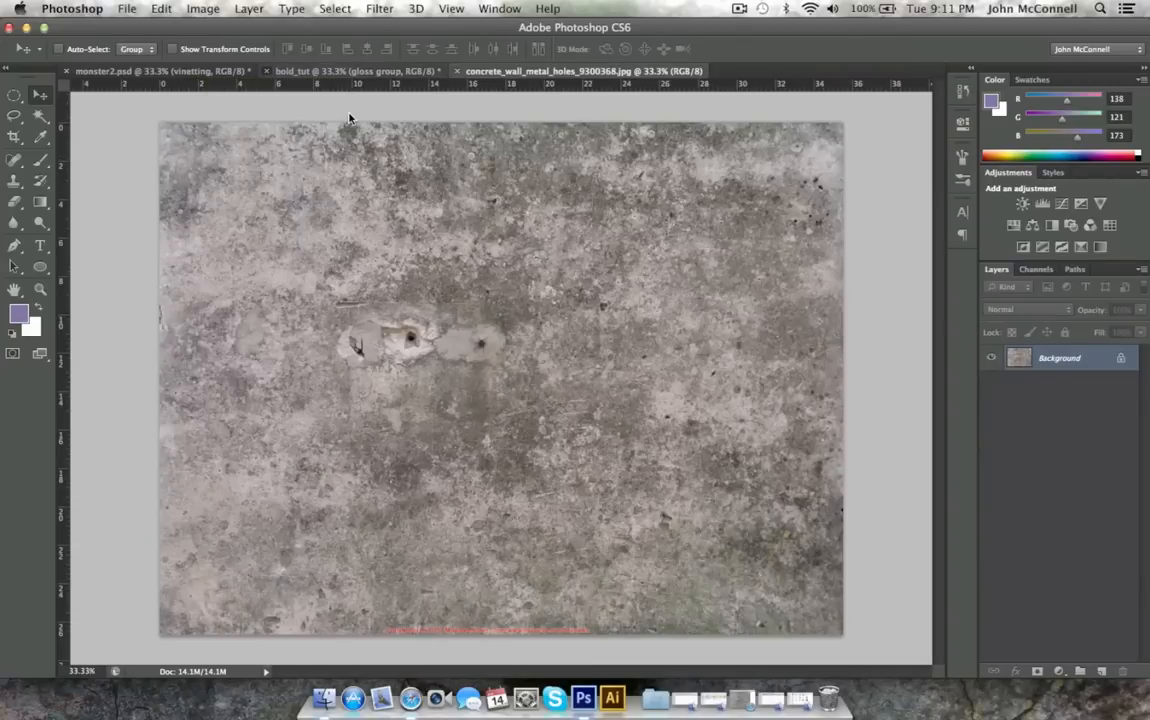
click(611, 255)
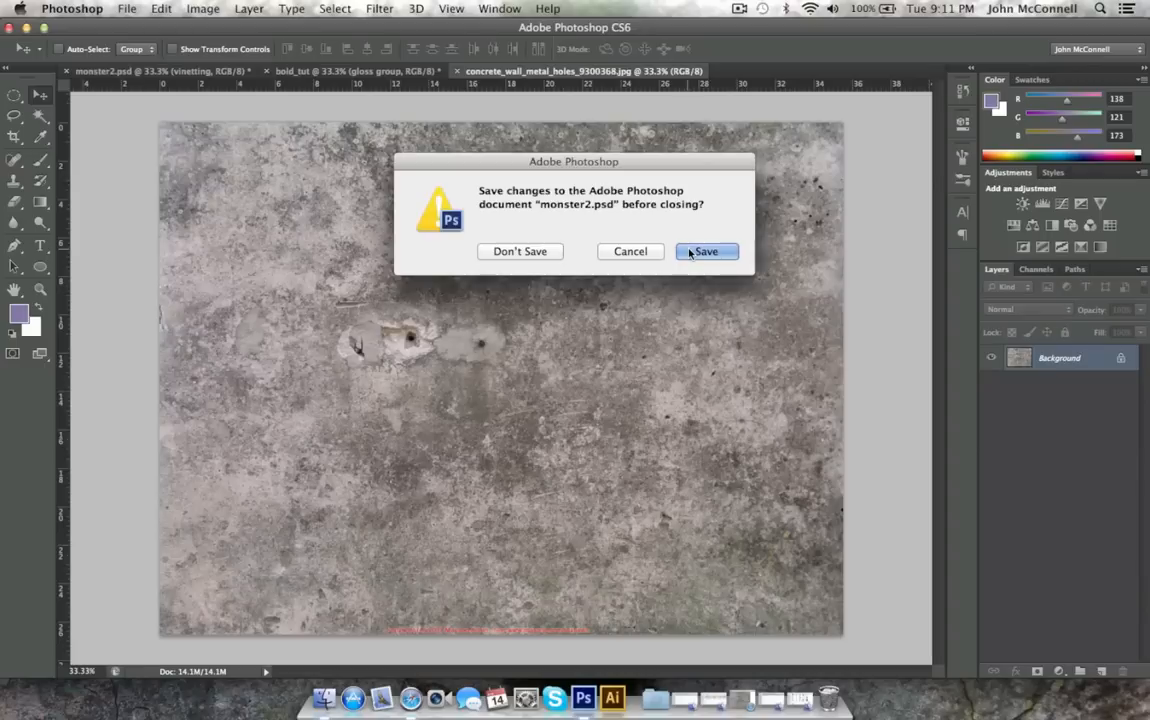
click(689, 253)
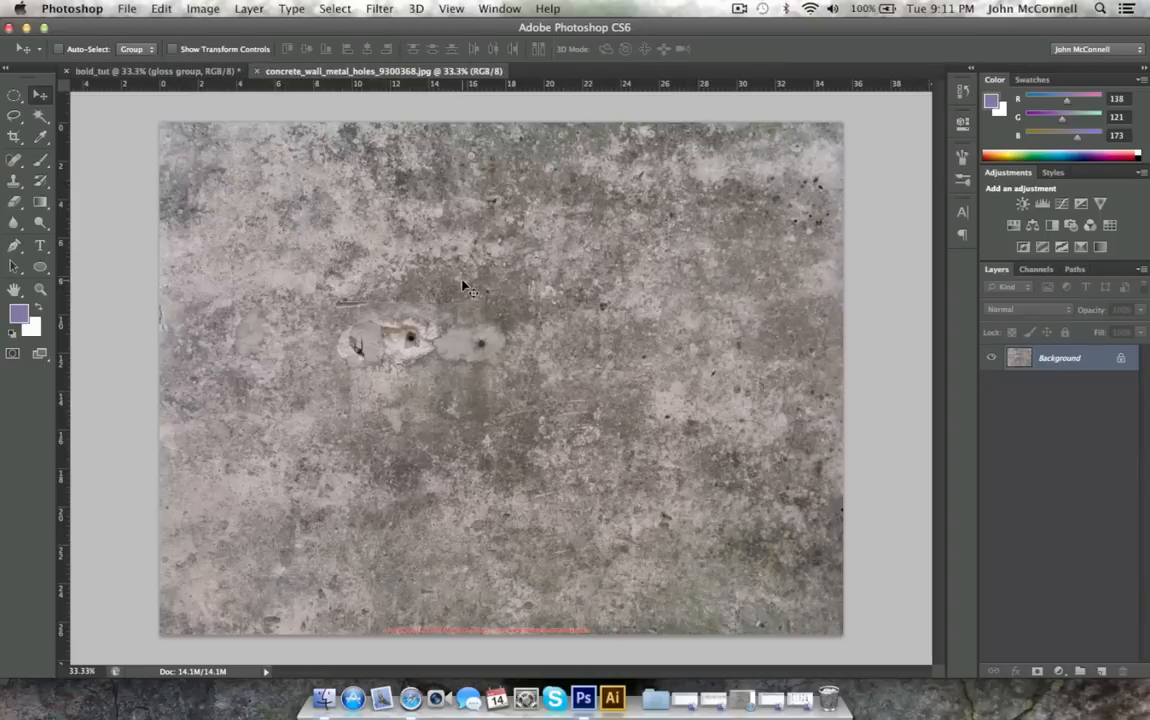
Place the concrete wall image in bold_tut as the top layer and scale it to about 116.5%, shifted slightly left to cover the canvas.
click(205, 72)
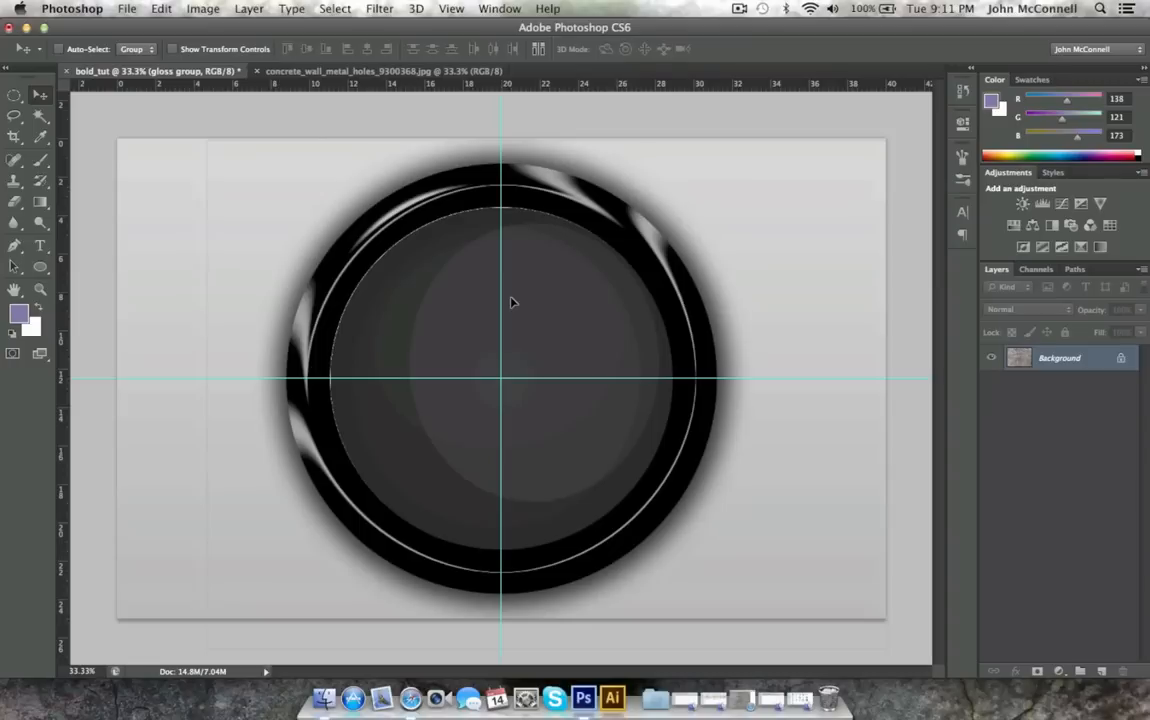
key(super+v)
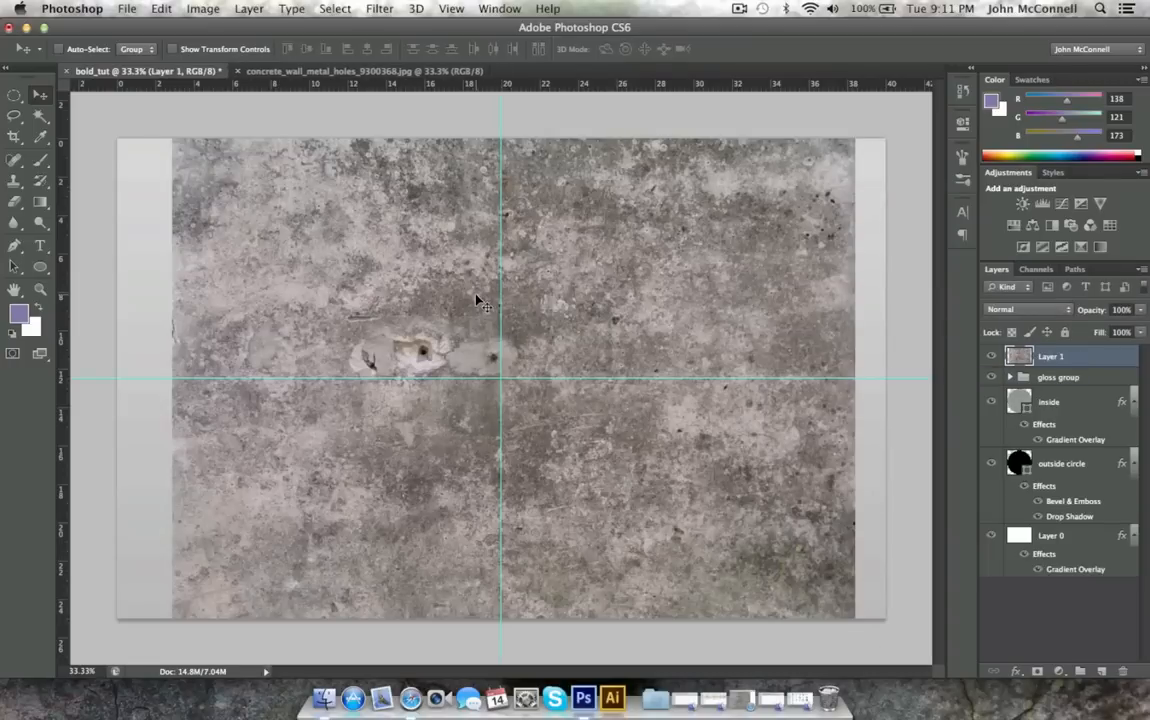
key(super+t)
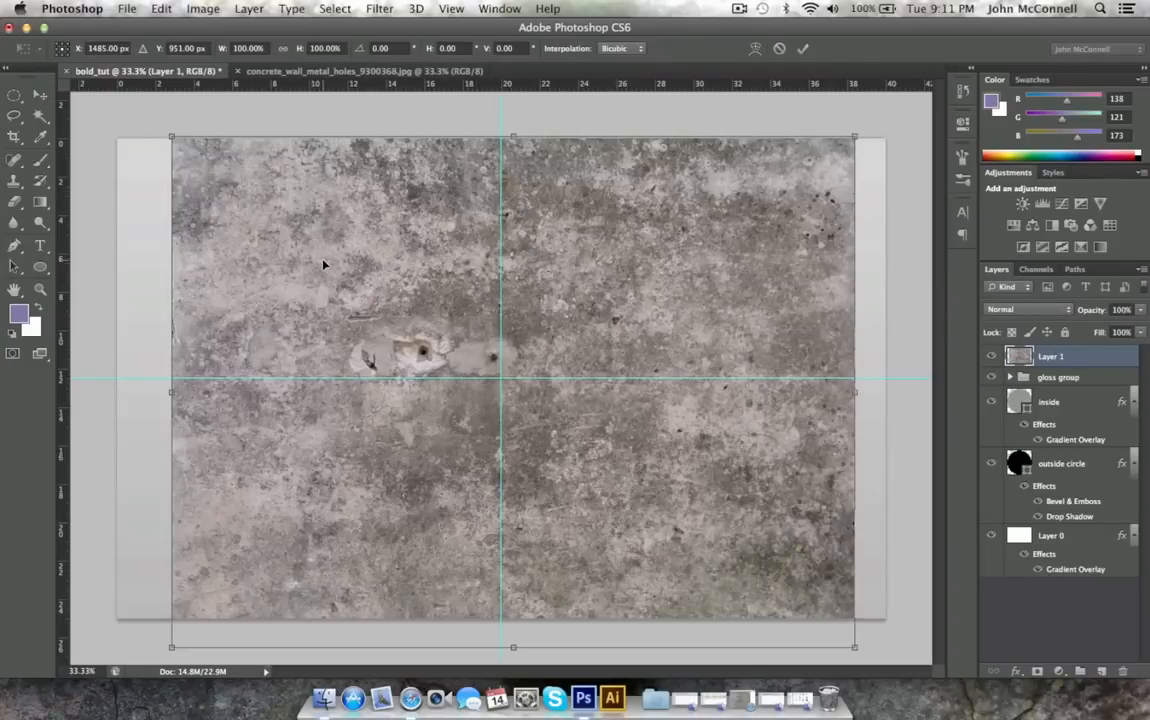
key(super+0)
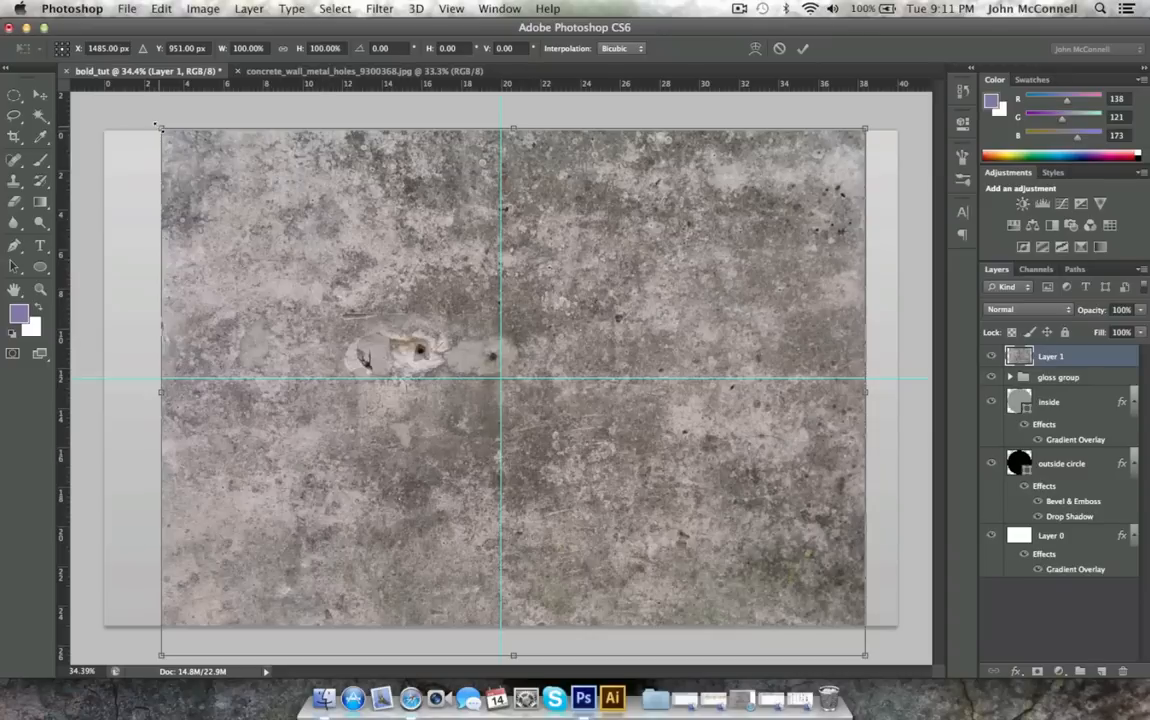
drag(160, 127, 103, 86)
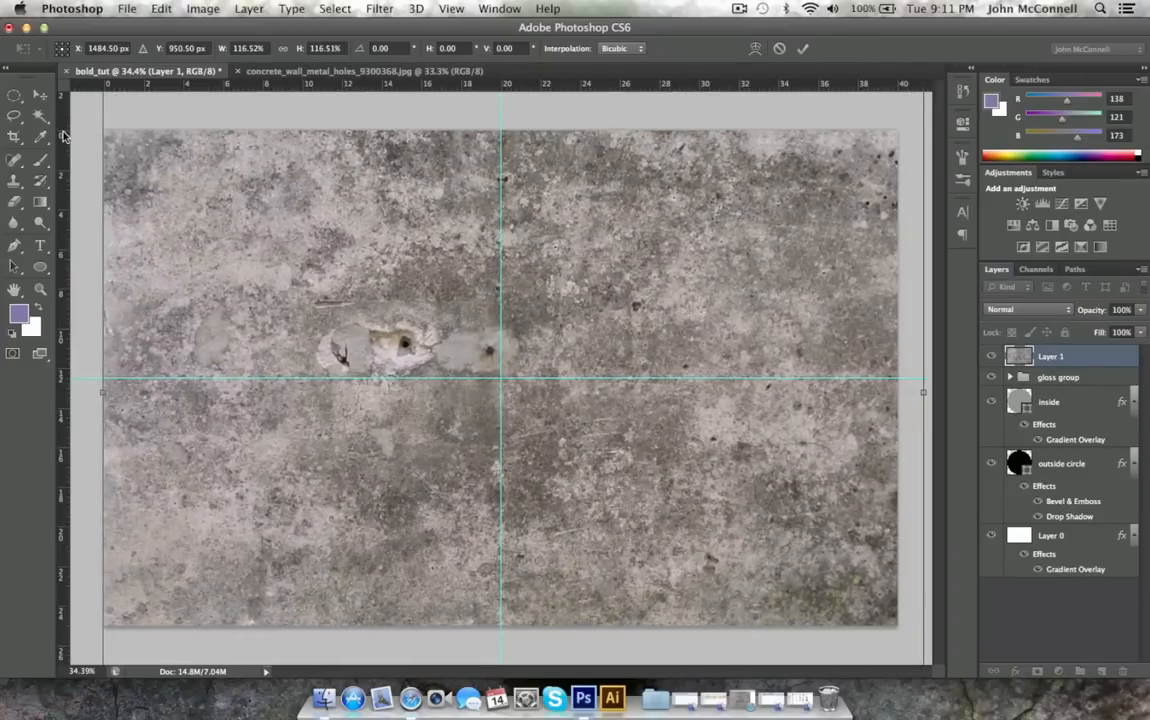
key(super+0)
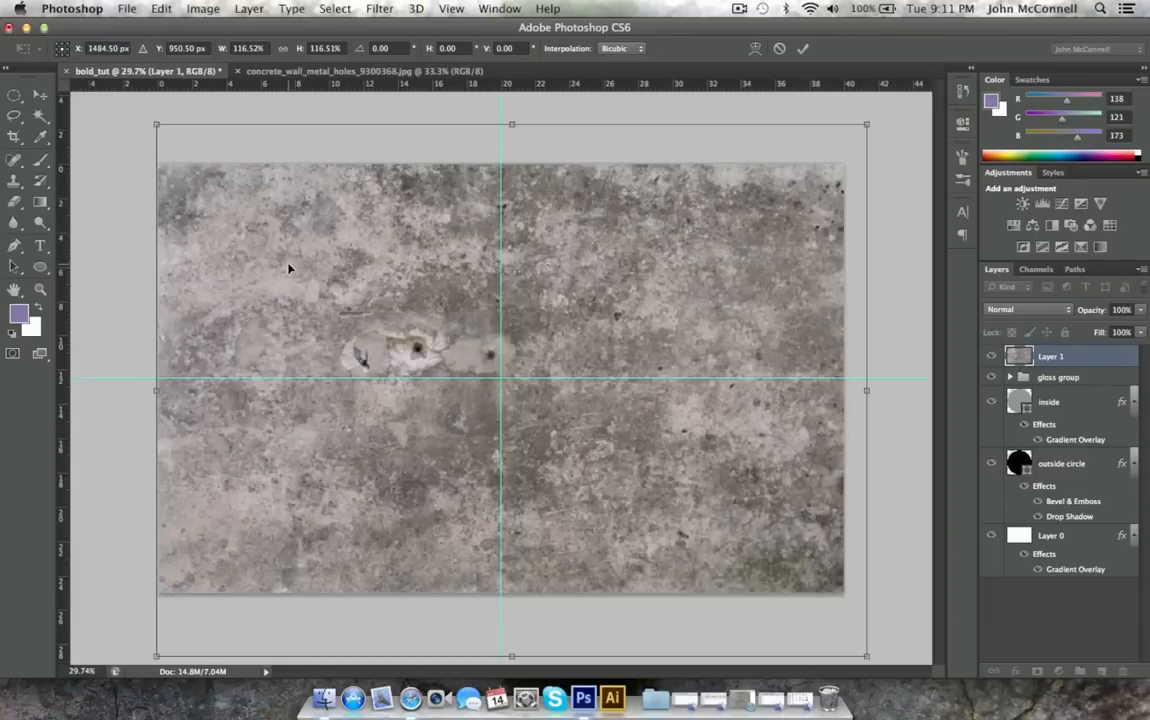
drag(288, 268, 284, 268)
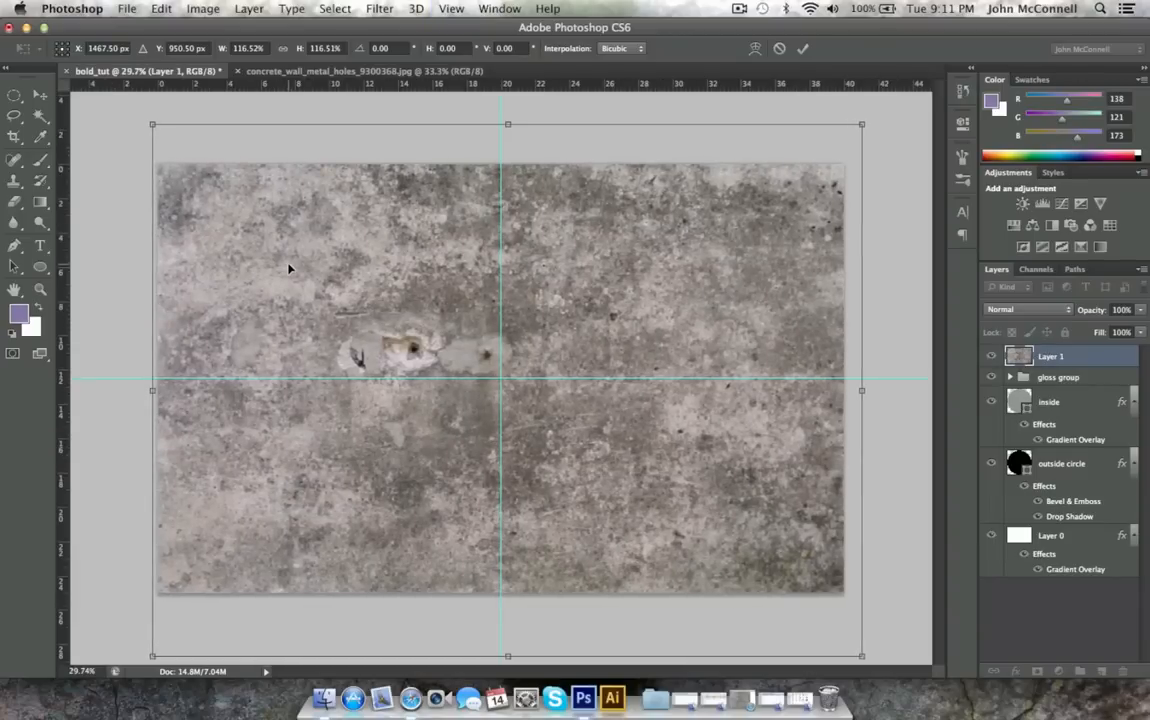
click(38, 93)
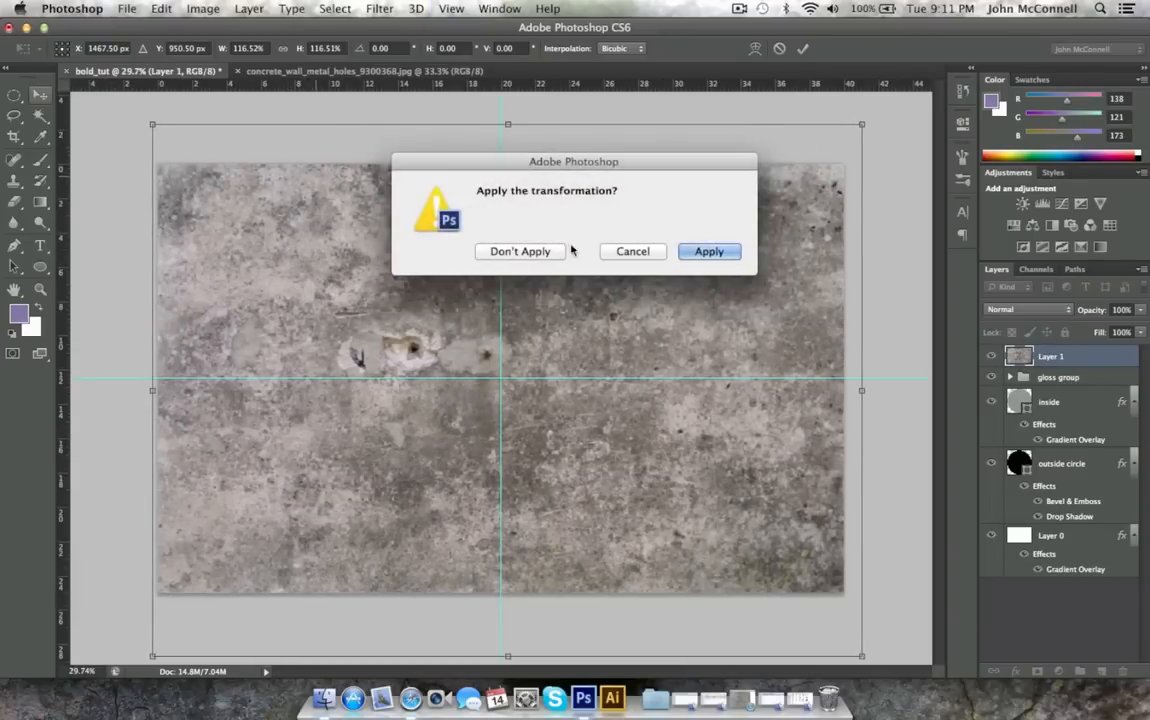
click(706, 252)
Set the concrete texture layer's blend mode to Overlay.
click(1043, 315)
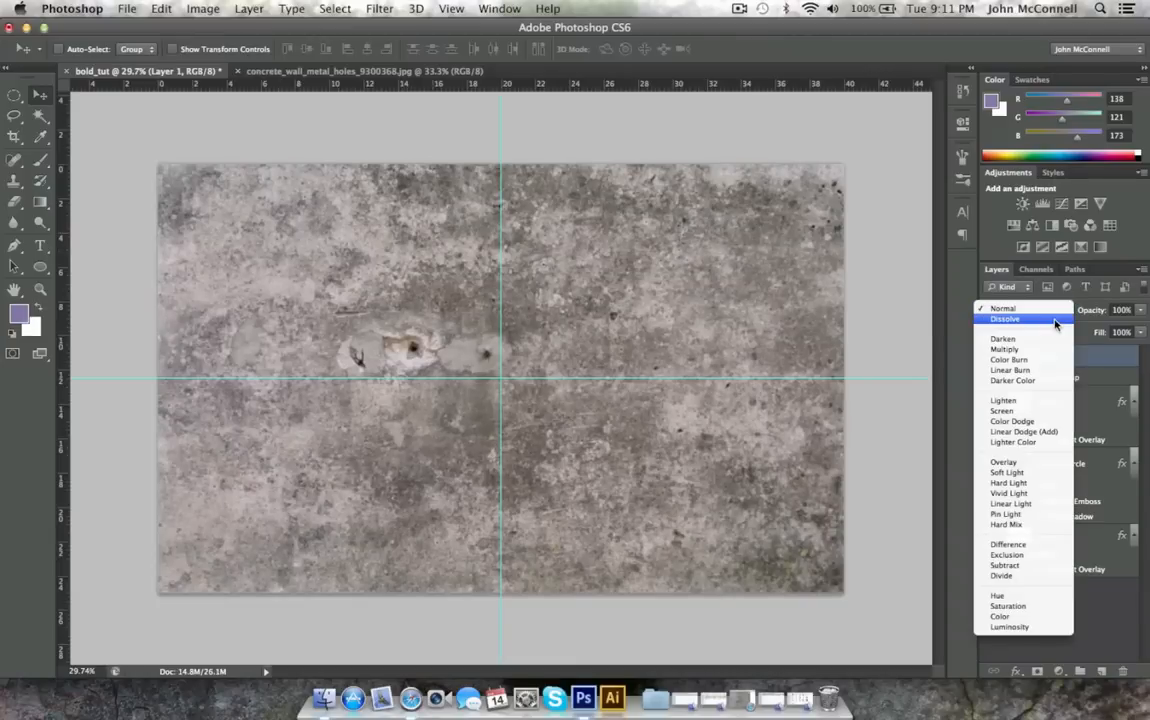
click(1017, 462)
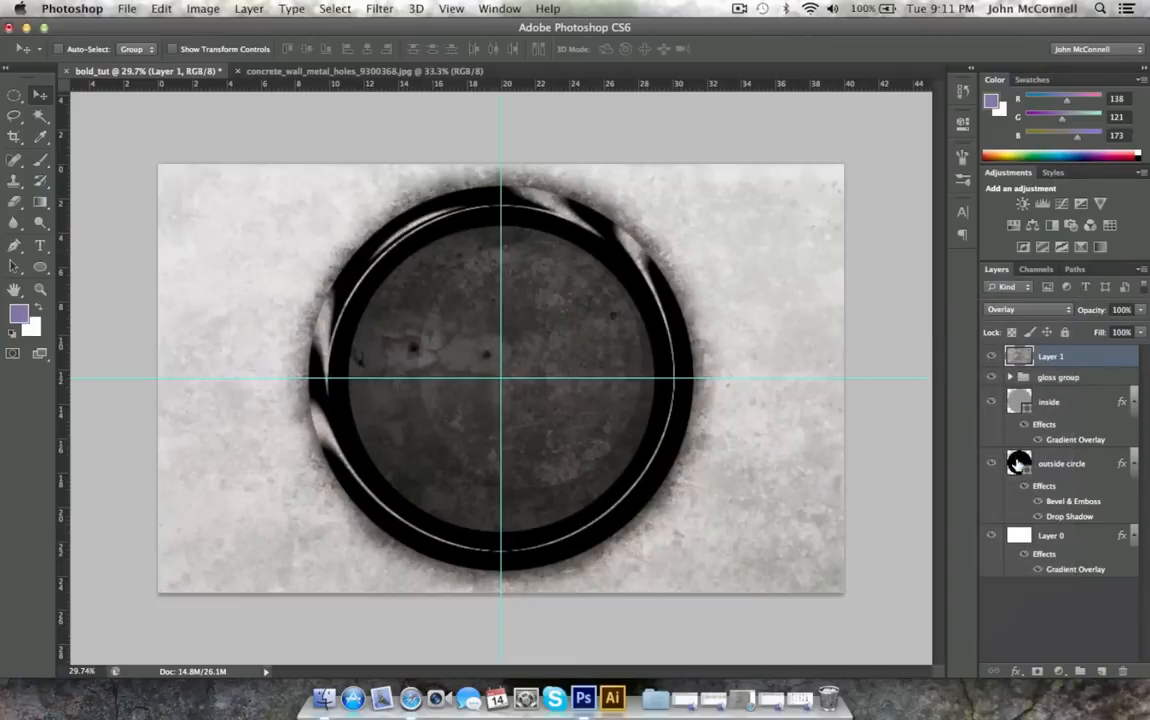